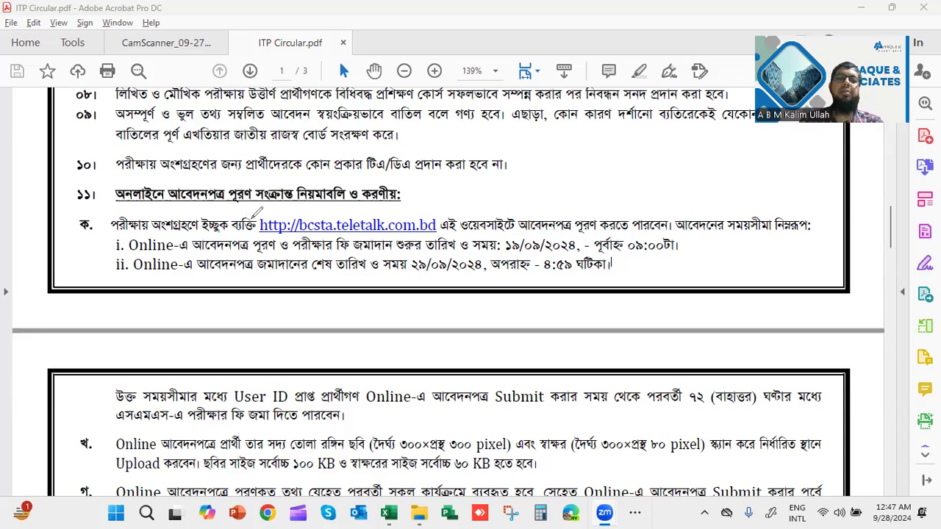
Mark the bcsta.teletalk.com.bd link in red, clear the marks, then follow the link to the site
left_click_drag(250, 213, 259, 269)
mouse_move(251, 214)
left_mouse_down()
mouse_move(438, 206)
mouse_move(452, 271)
left_mouse_up()
left_click_drag(388, 247, 261, 251)
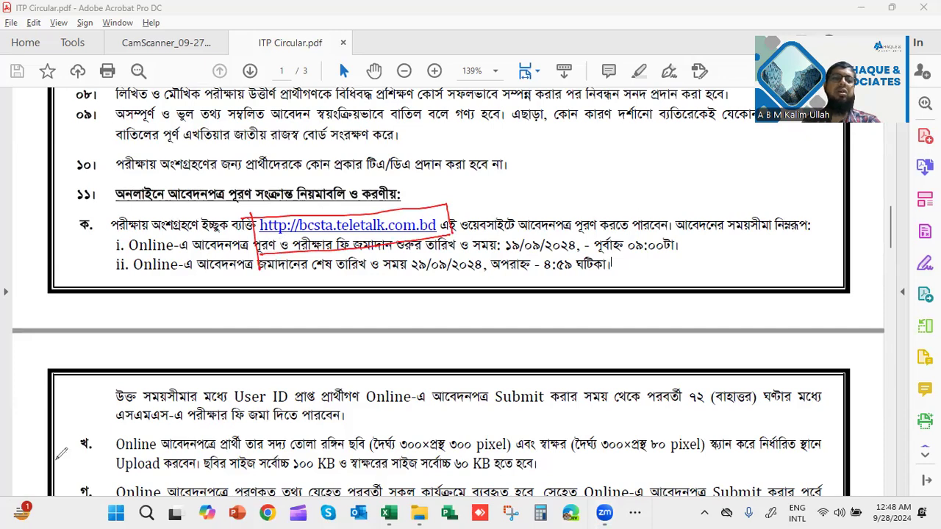
left_click(61, 343)
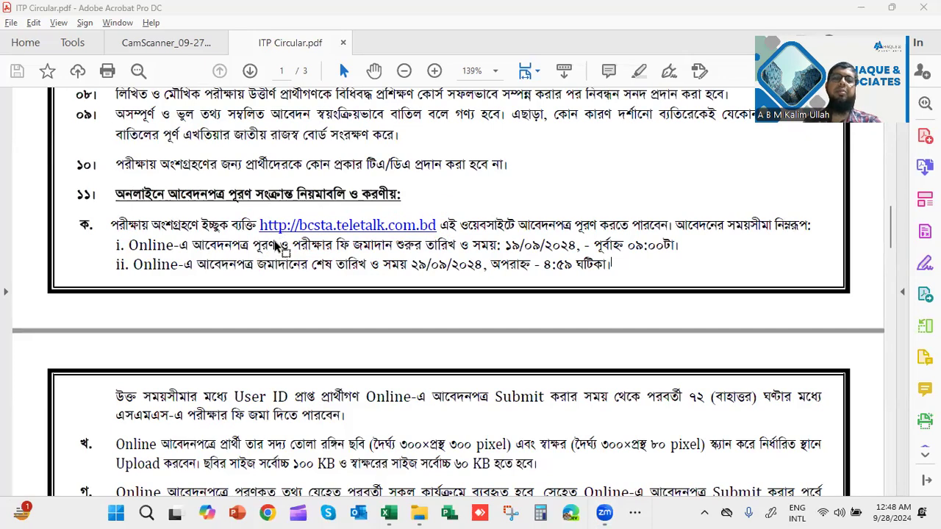
left_click(303, 228)
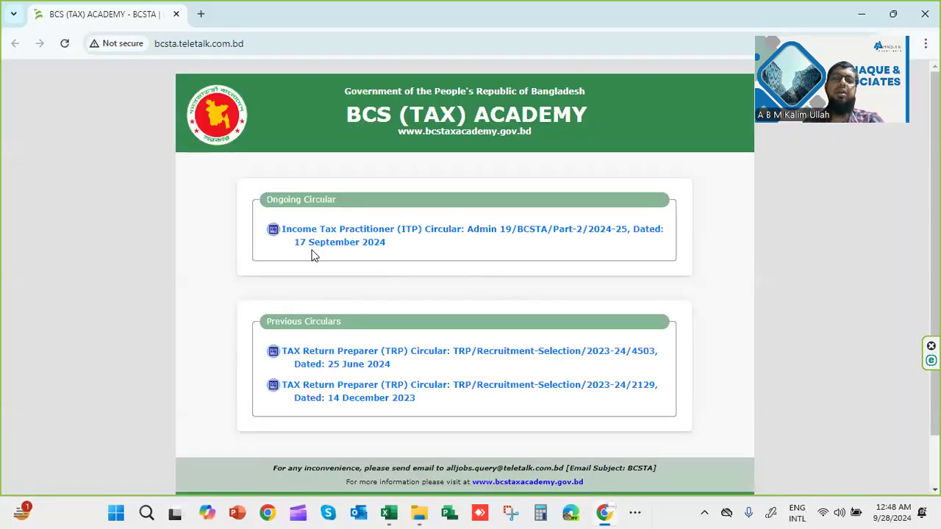
left_click_drag(248, 237, 295, 204)
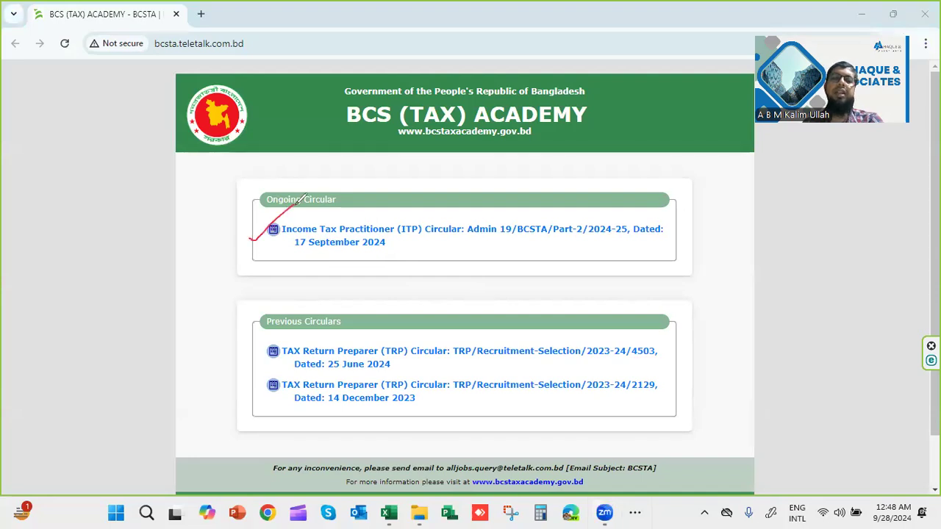
left_click_drag(236, 364, 269, 342)
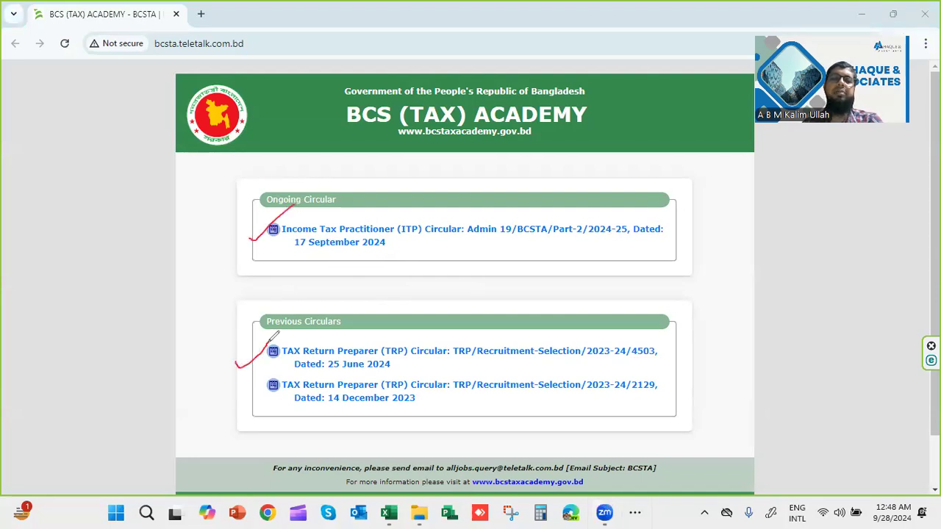
mouse_move(241, 402)
left_mouse_down()
mouse_move(269, 410)
mouse_move(286, 375)
left_mouse_up()
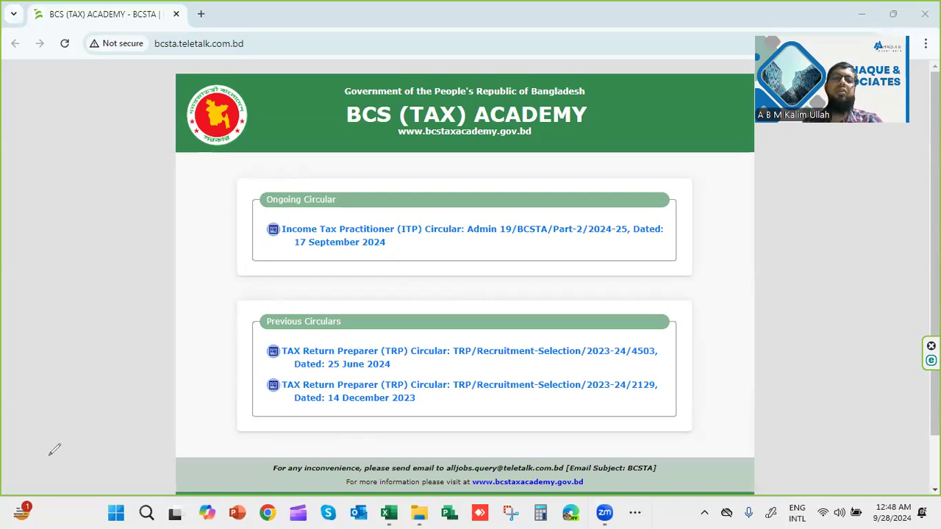
Choose Income Tax Practitioner on the ITP application page and answer No to Alljobs premium membership
left_click(424, 231)
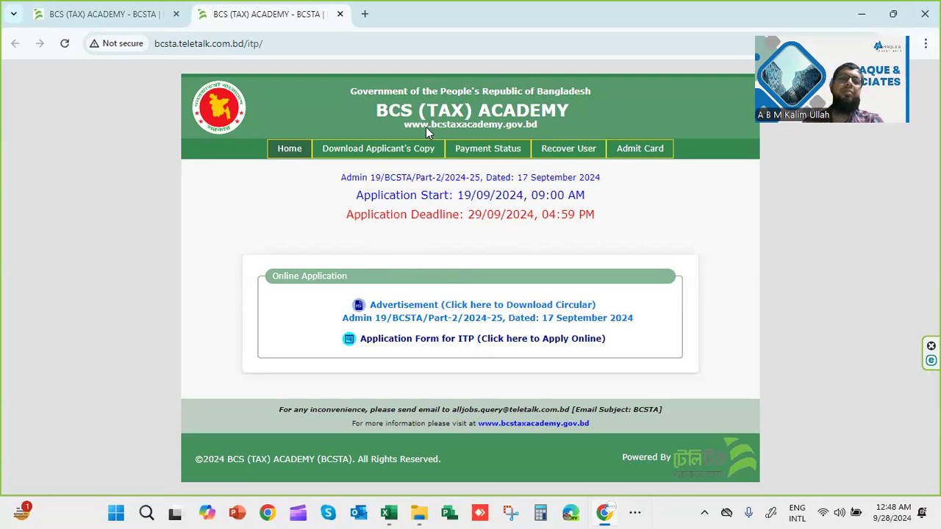
left_click(477, 339)
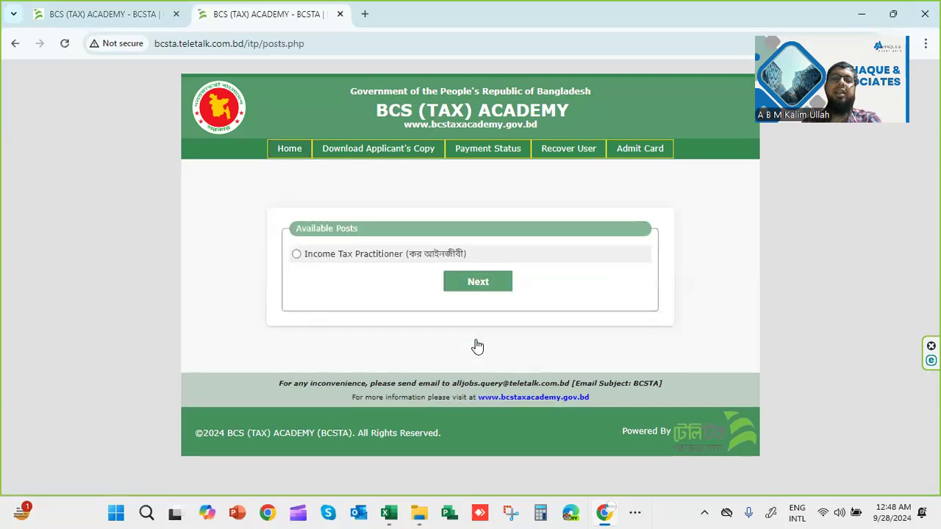
left_click(308, 254)
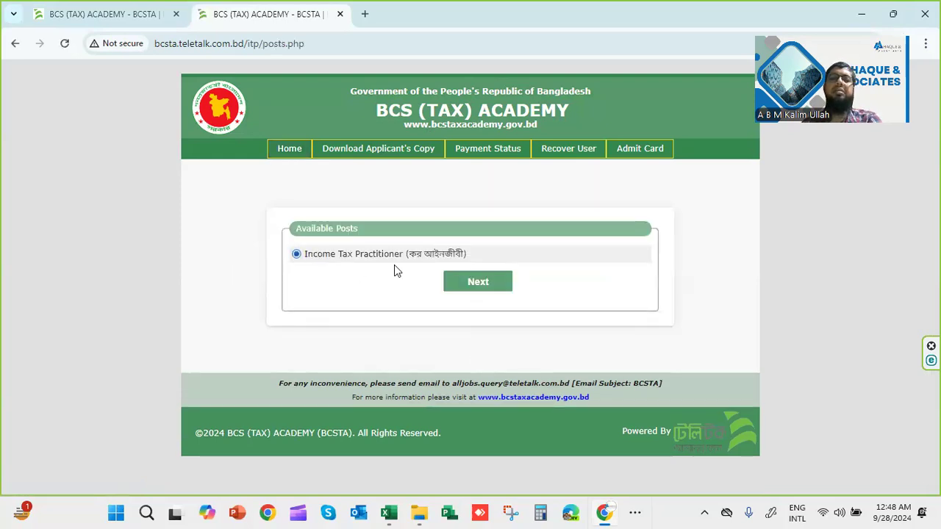
left_click(474, 287)
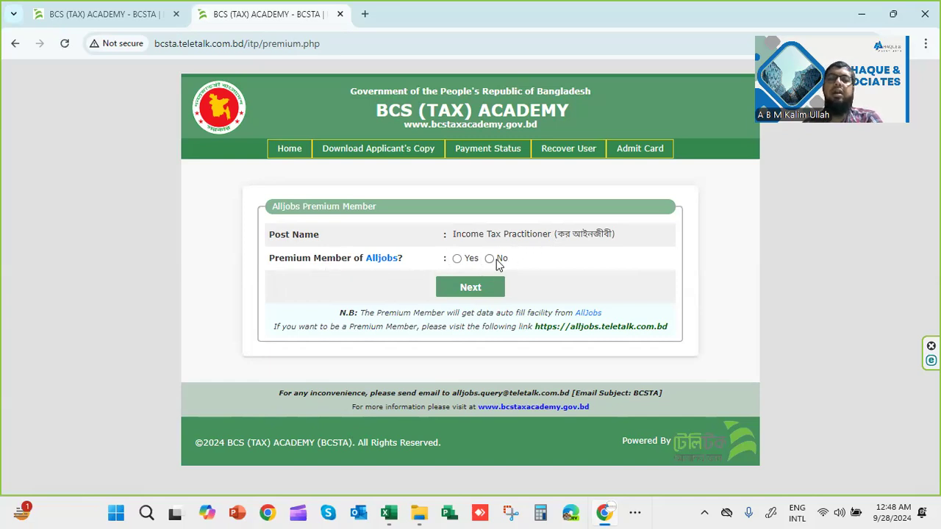
left_click(484, 296)
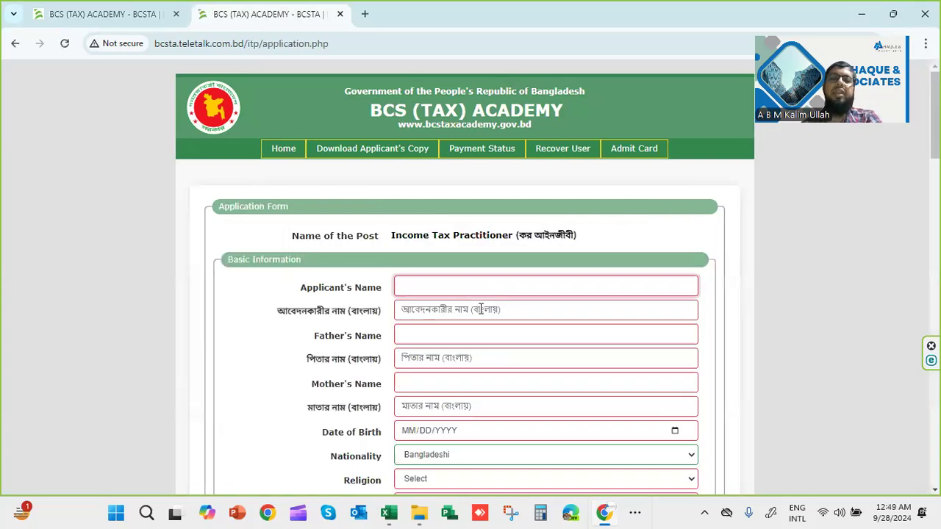
Mark the post, applicant-name and father's-name fields in red, then bring up the Date of Birth calendar
scroll(481, 310, "down", 1)
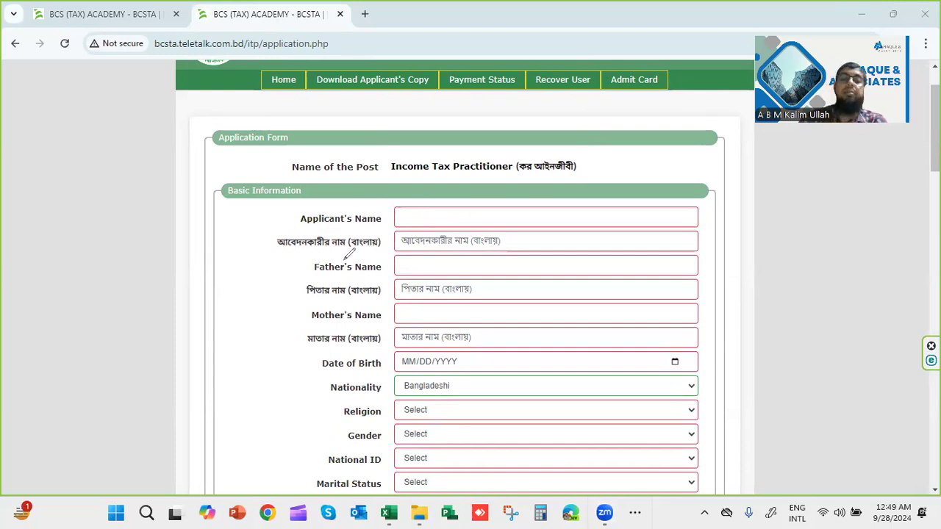
left_click_drag(325, 175, 363, 182)
left_click_drag(385, 213, 429, 205)
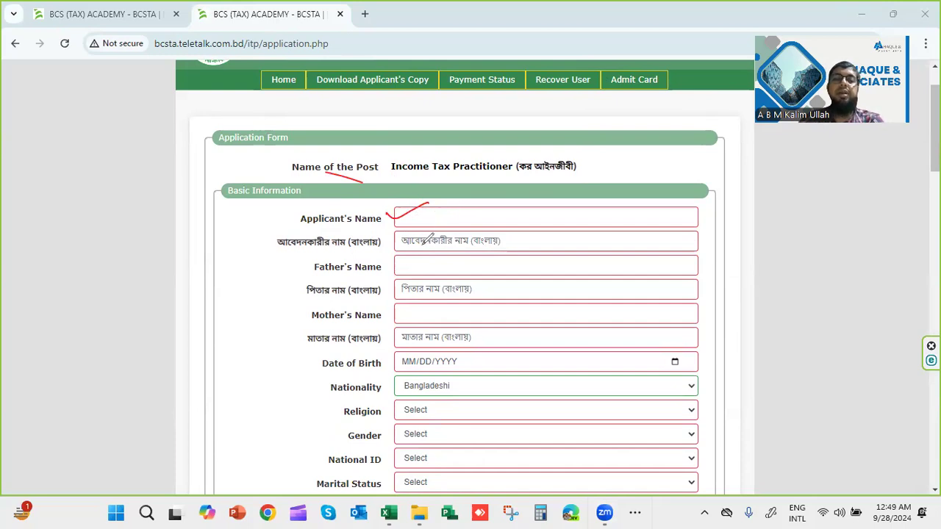
left_click_drag(403, 241, 432, 236)
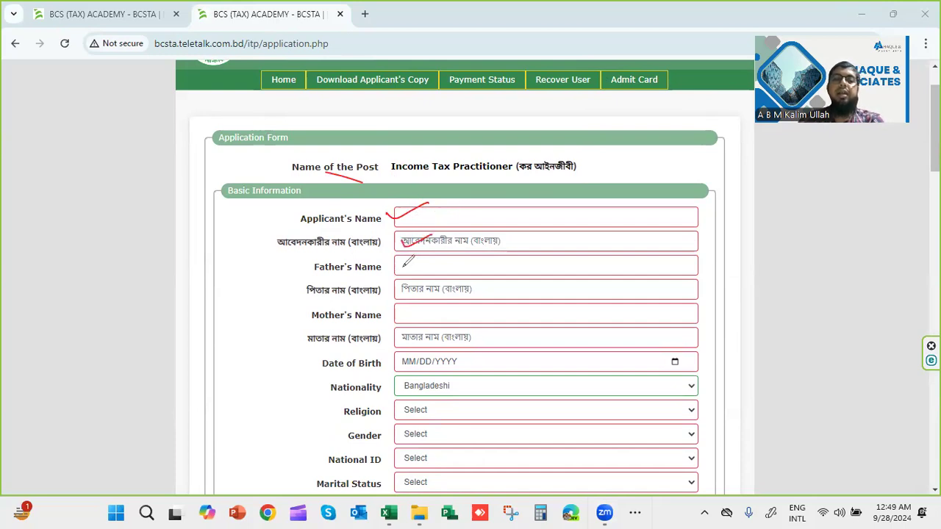
mouse_move(402, 268)
left_mouse_down()
mouse_move(425, 262)
mouse_move(428, 283)
left_mouse_up()
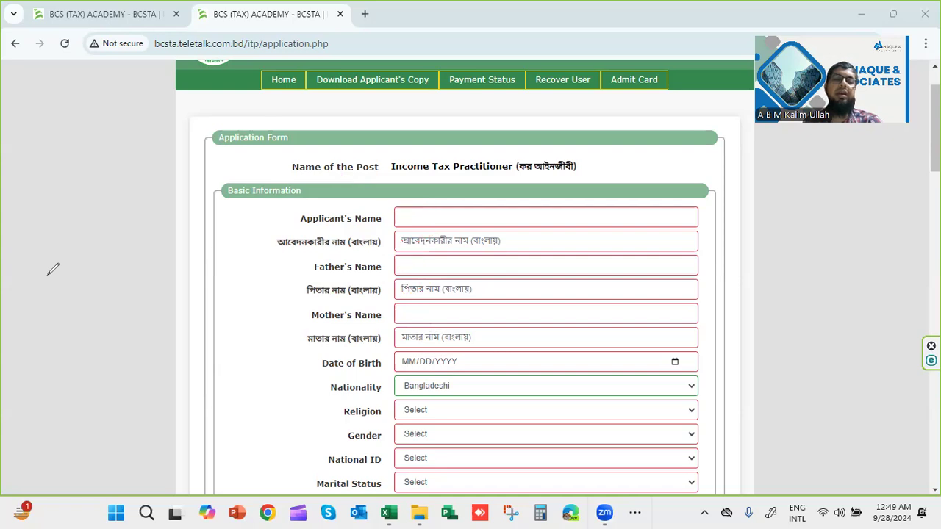
left_click(675, 363)
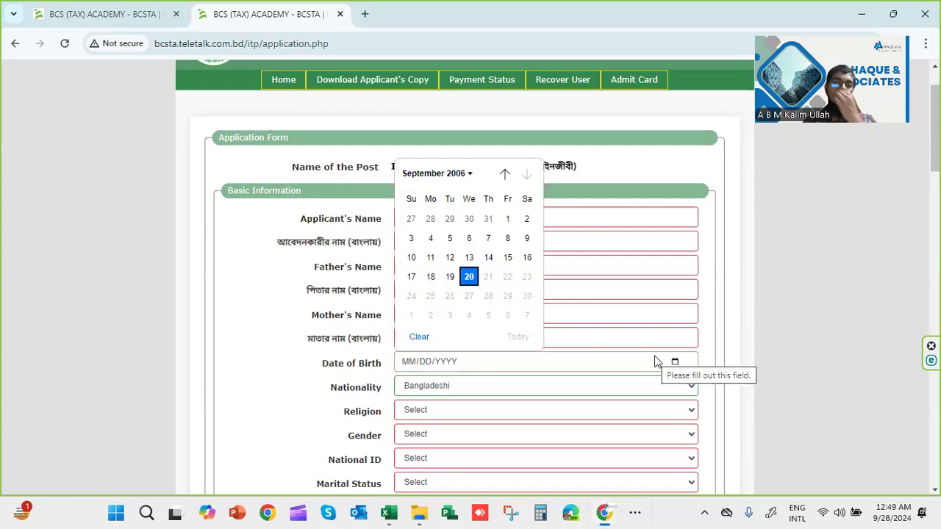
left_click(464, 175)
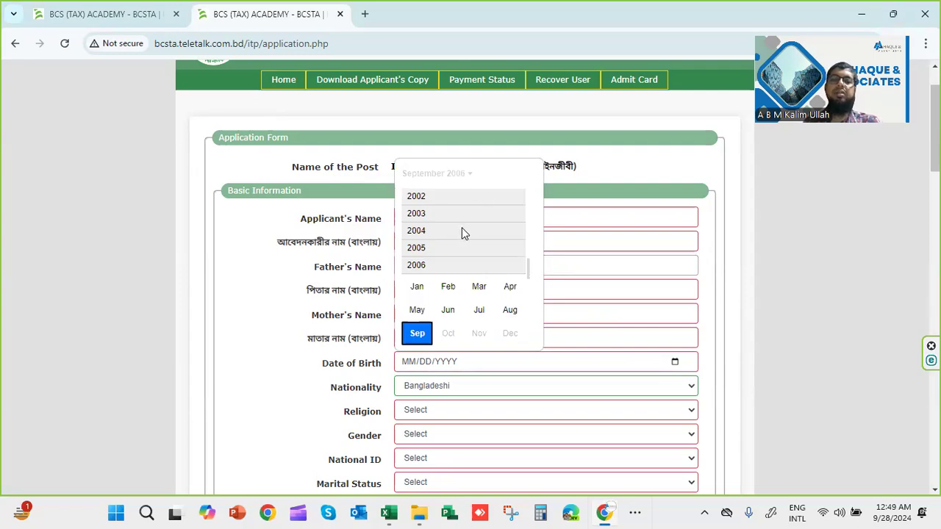
scroll(462, 231, "up", 3)
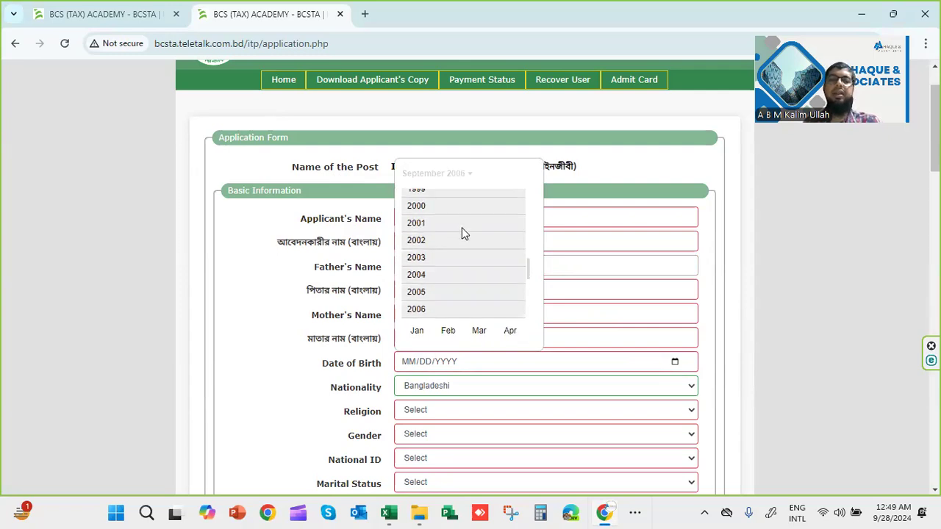
scroll(461, 229, "up", 2)
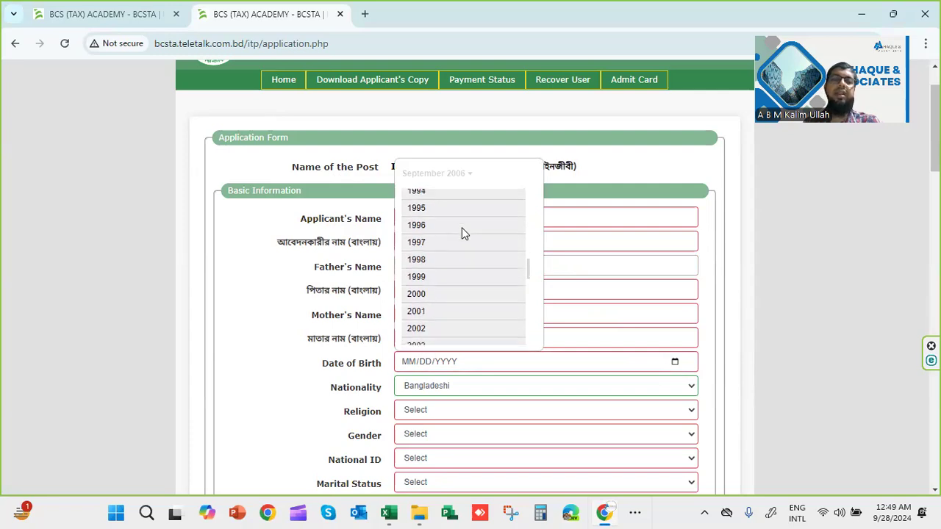
scroll(436, 238, "up", 1)
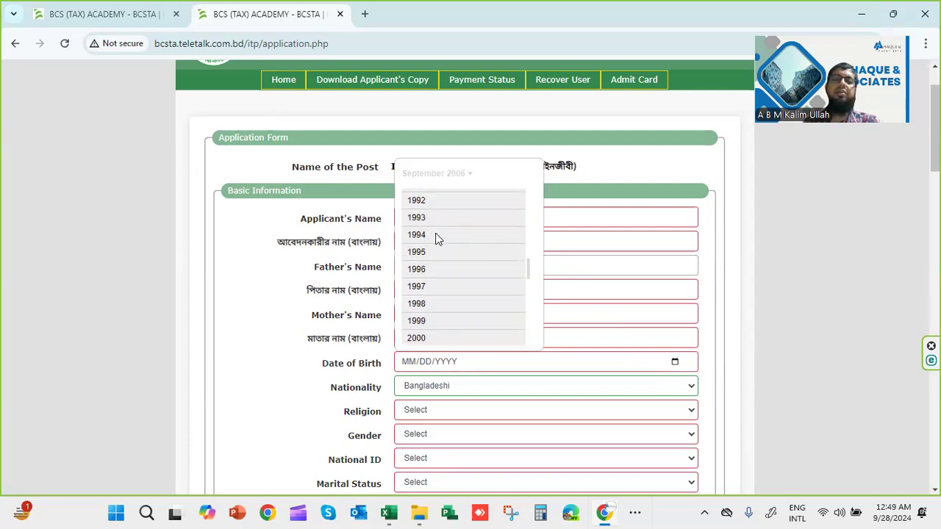
left_click(434, 198)
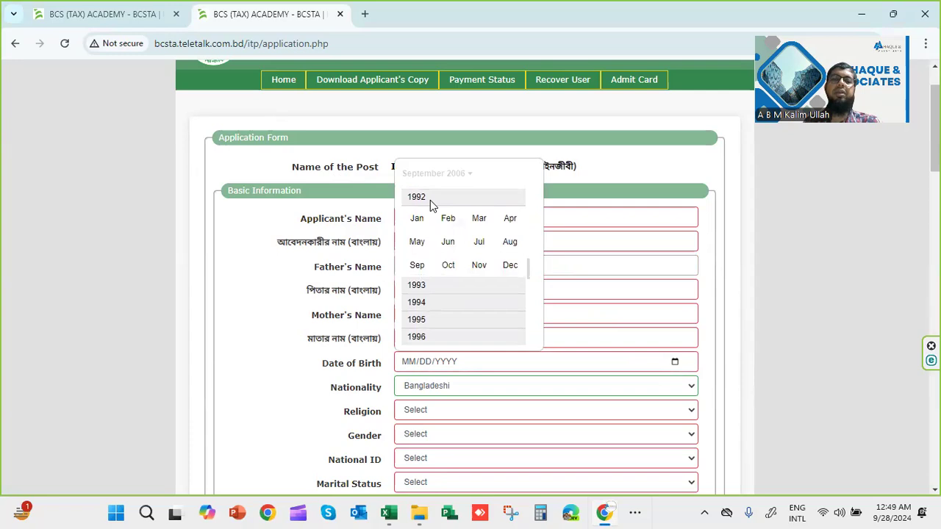
left_click(509, 266)
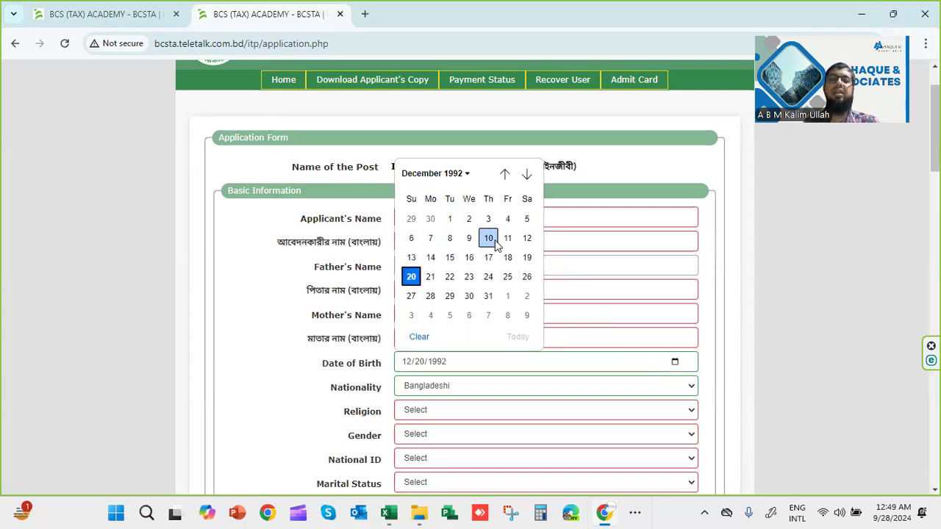
left_click(490, 241)
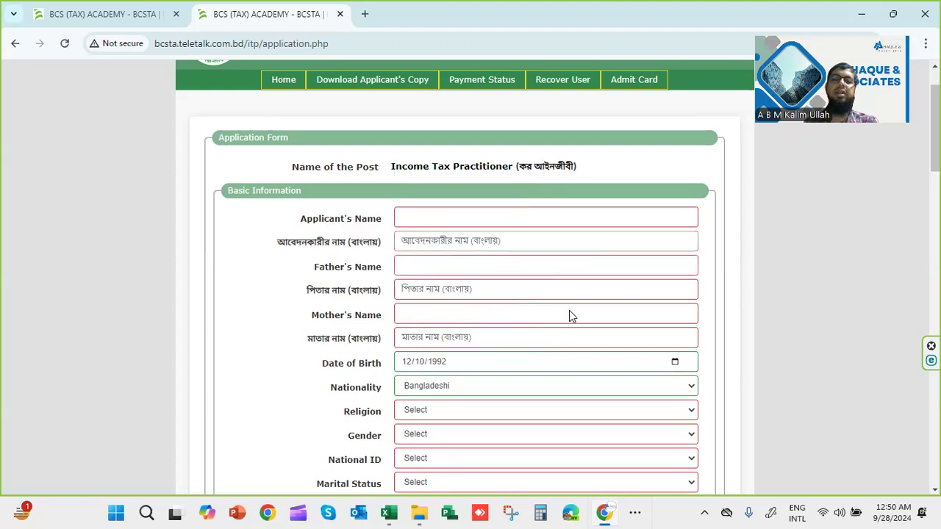
left_click(395, 365)
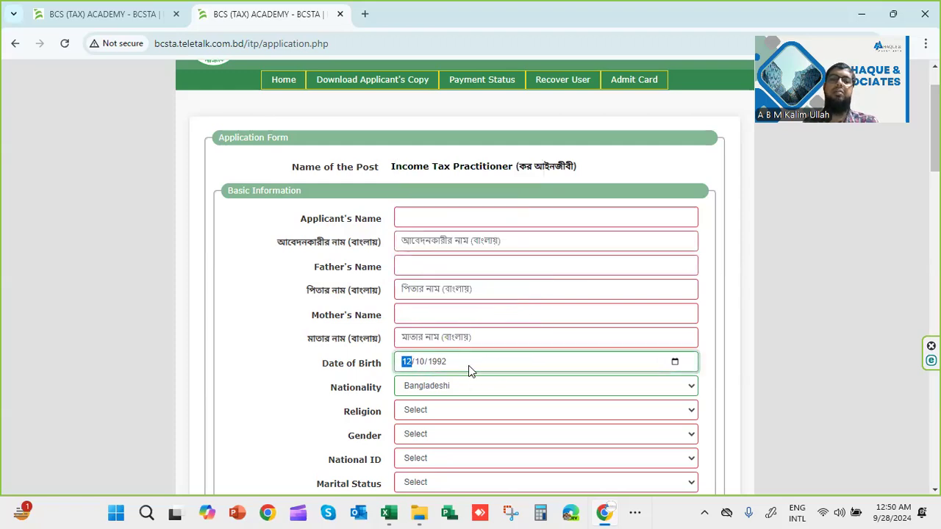
scroll(450, 289, "down", 1)
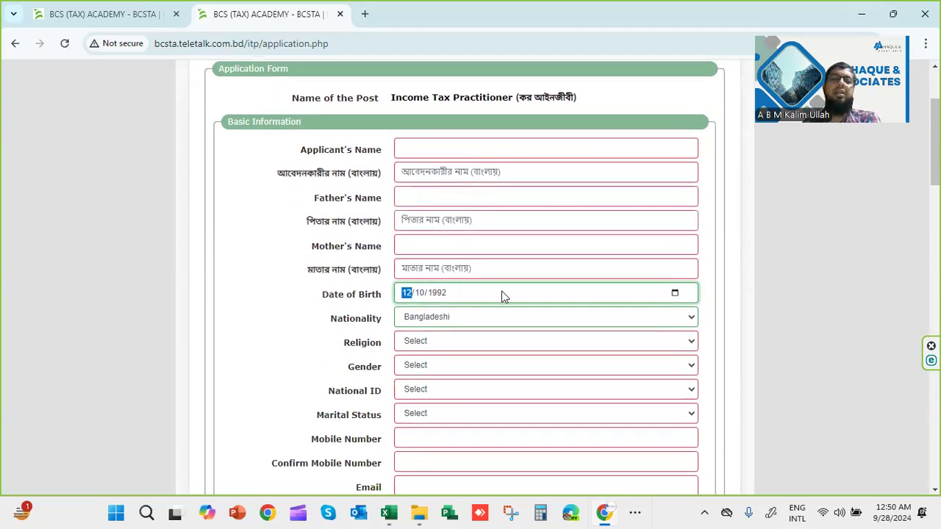
scroll(470, 341, "down", 1)
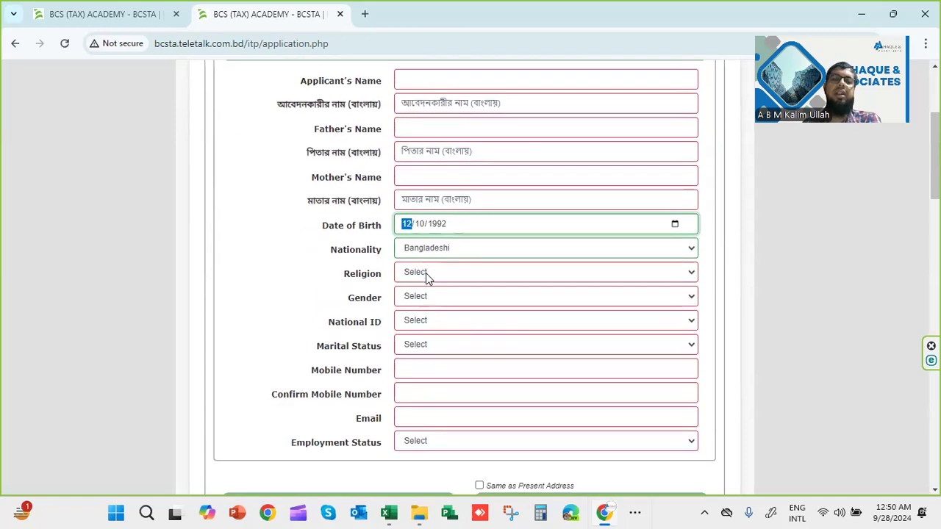
left_click(425, 273)
left_click(327, 273)
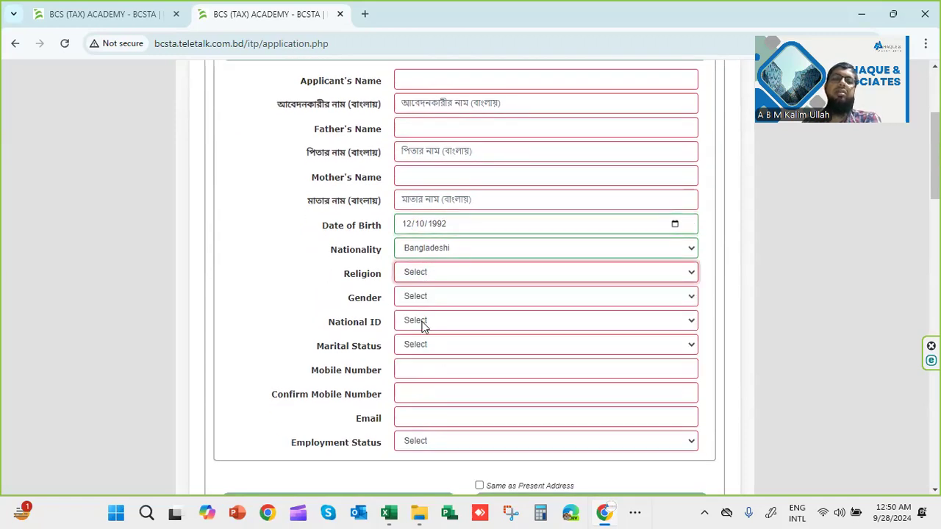
left_click(423, 301)
left_click(404, 321)
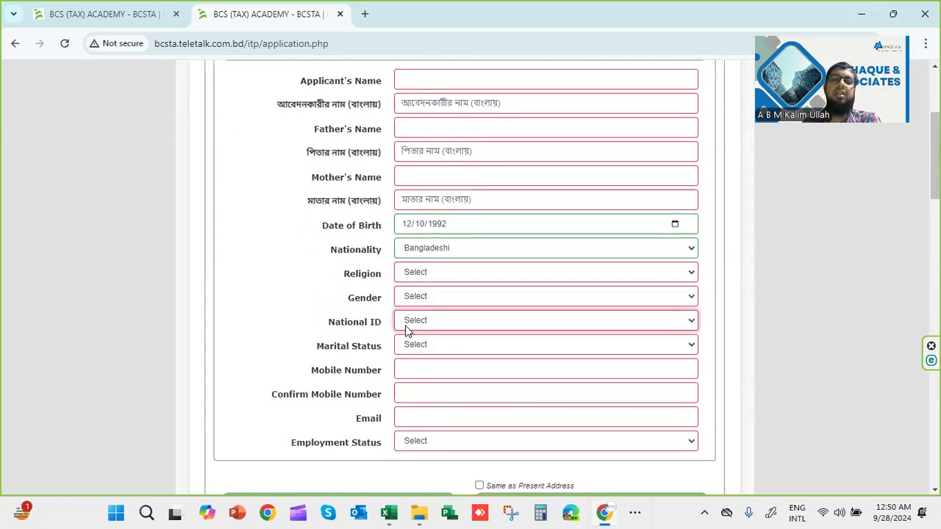
left_click(409, 327)
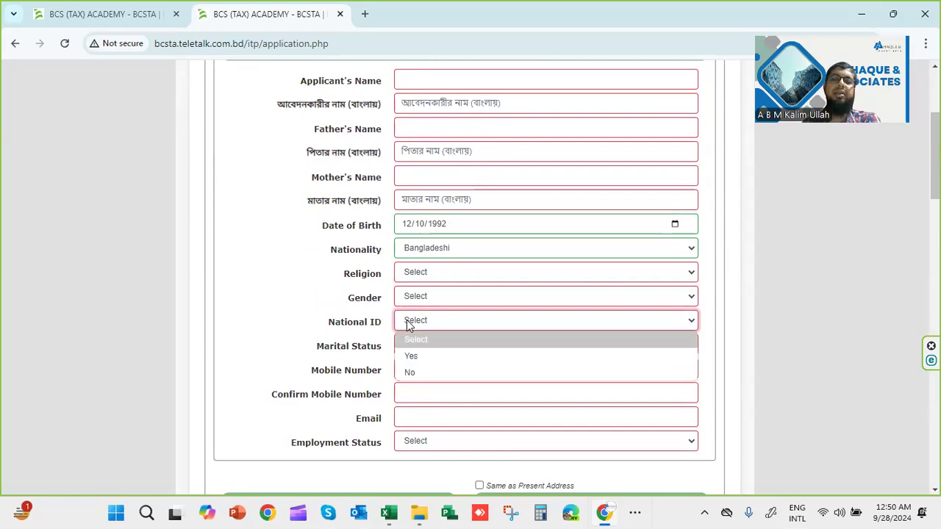
left_click(411, 356)
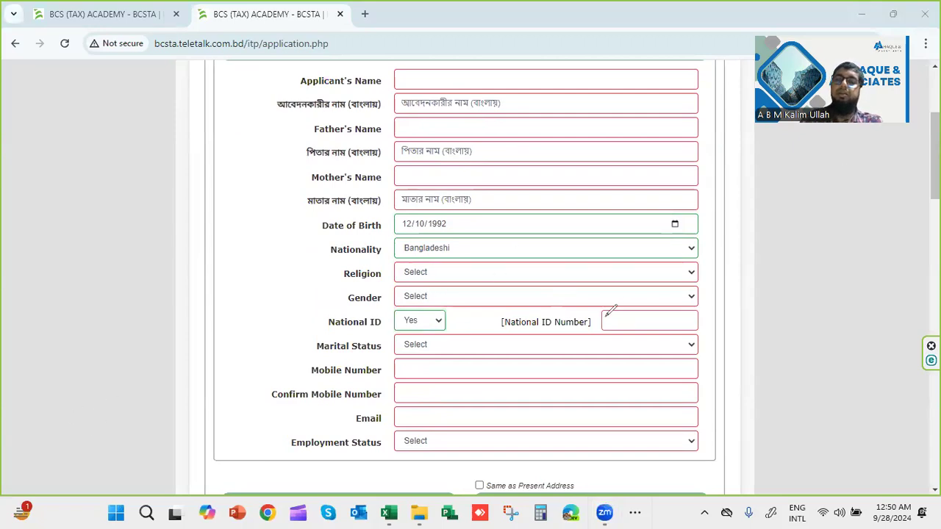
mouse_move(593, 328)
left_mouse_down()
mouse_move(627, 310)
mouse_move(619, 323)
mouse_move(665, 318)
left_mouse_up()
left_click_drag(672, 319, 677, 320)
left_click(682, 320)
left_click(692, 317)
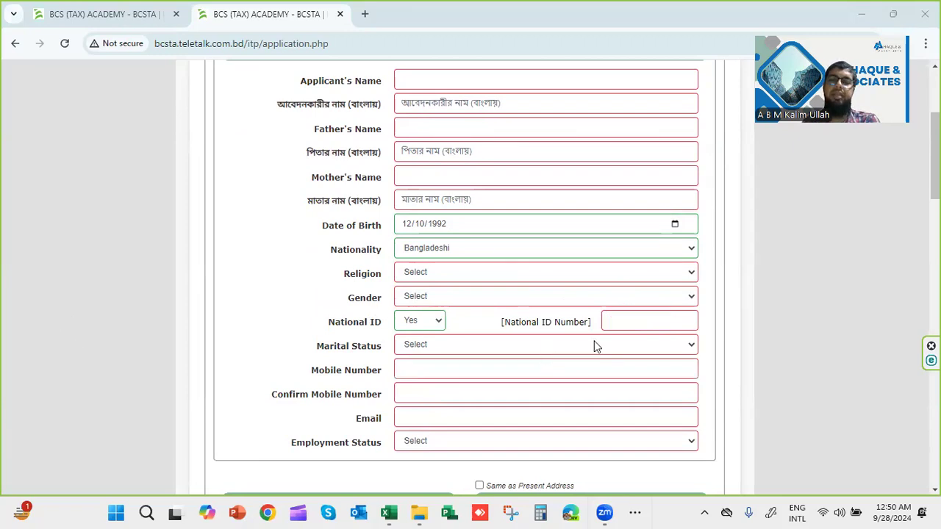
left_click(657, 345)
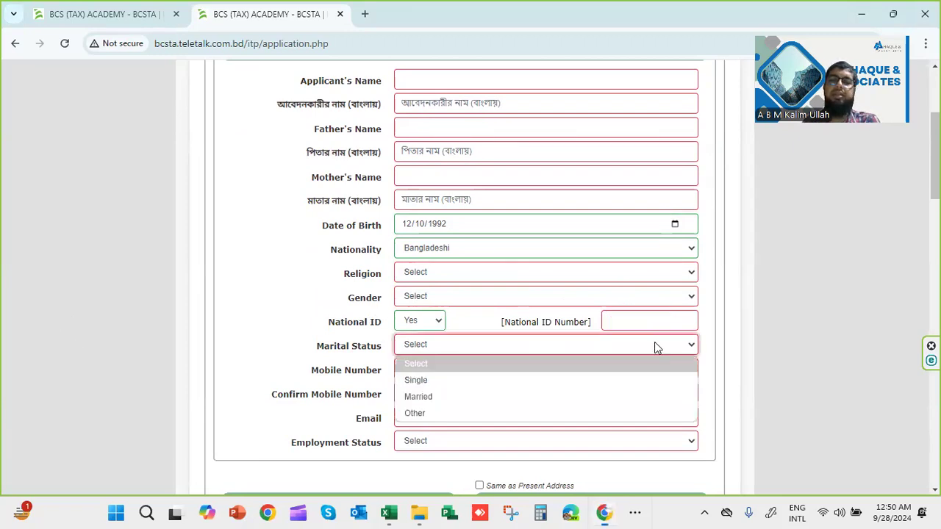
left_click(526, 349)
left_click(452, 367)
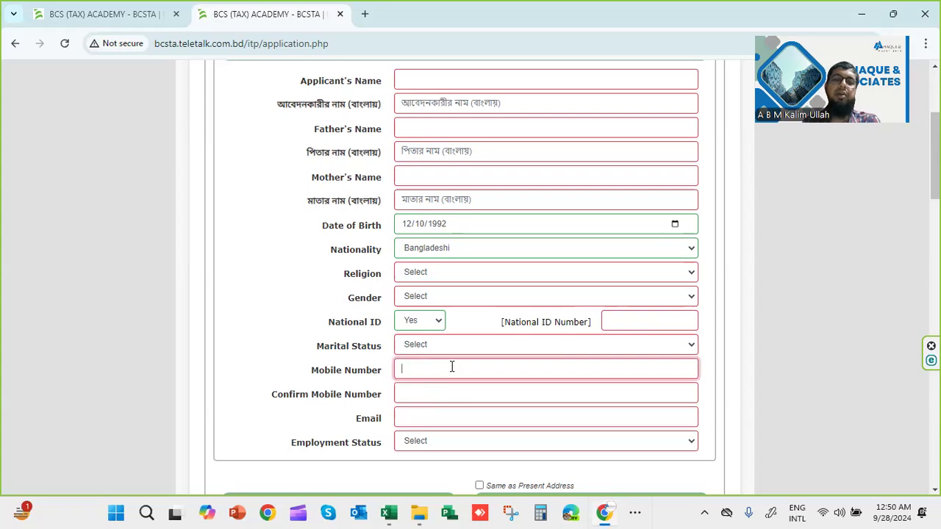
left_click(407, 392)
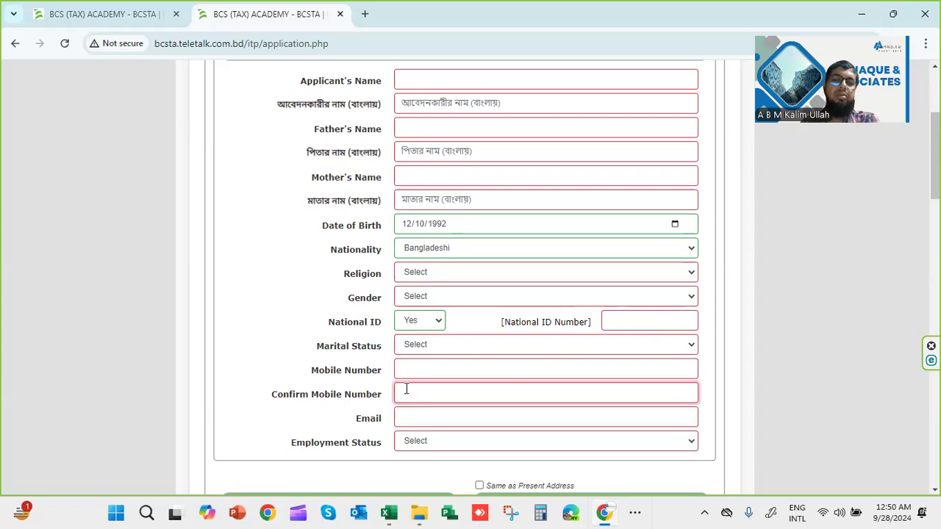
scroll(405, 383, "down", 1)
left_click(402, 346)
scroll(410, 336, "down", 1)
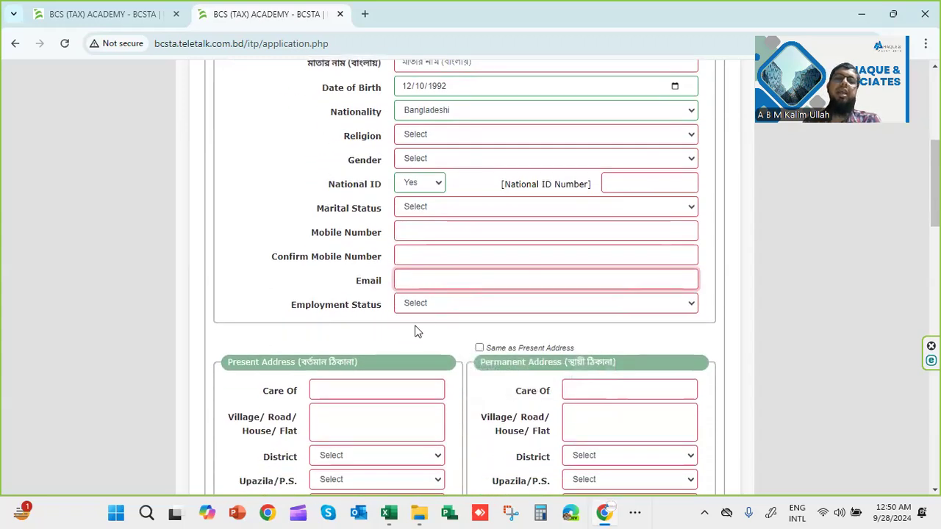
Fill the present Care Of with the suggested saved name and tick Same as Present Address
left_click(427, 307)
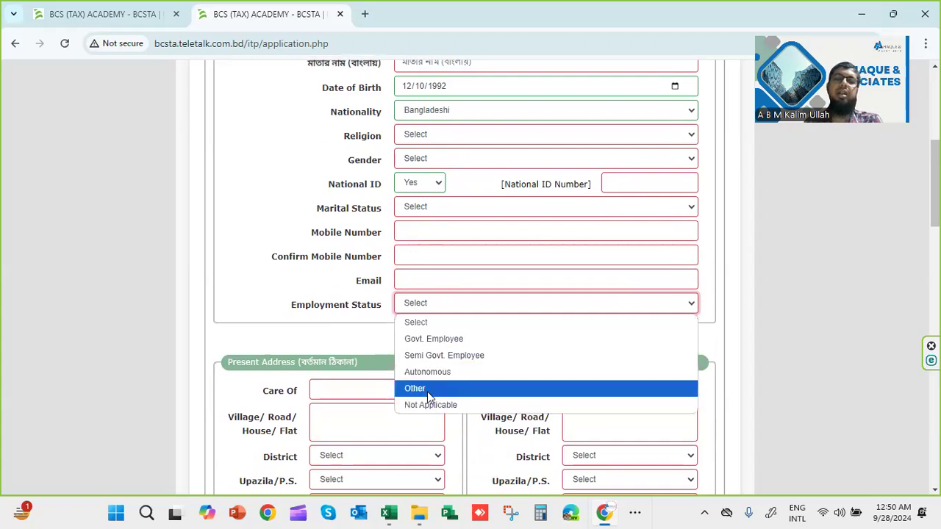
scroll(335, 320, "down", 1)
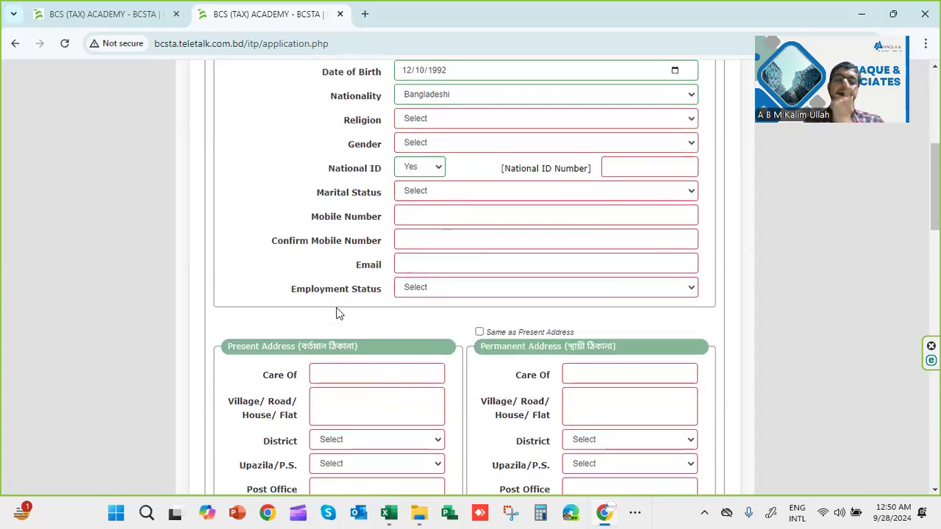
left_click(333, 321)
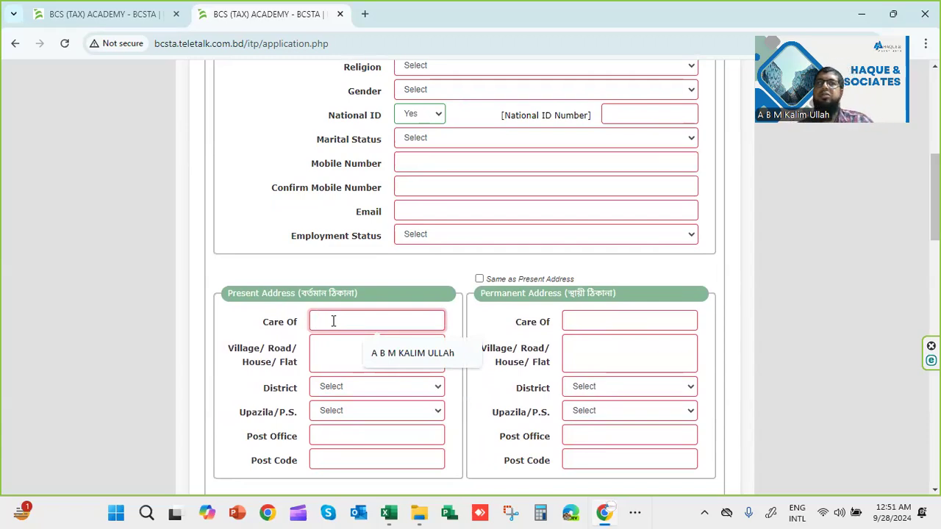
left_click(394, 354)
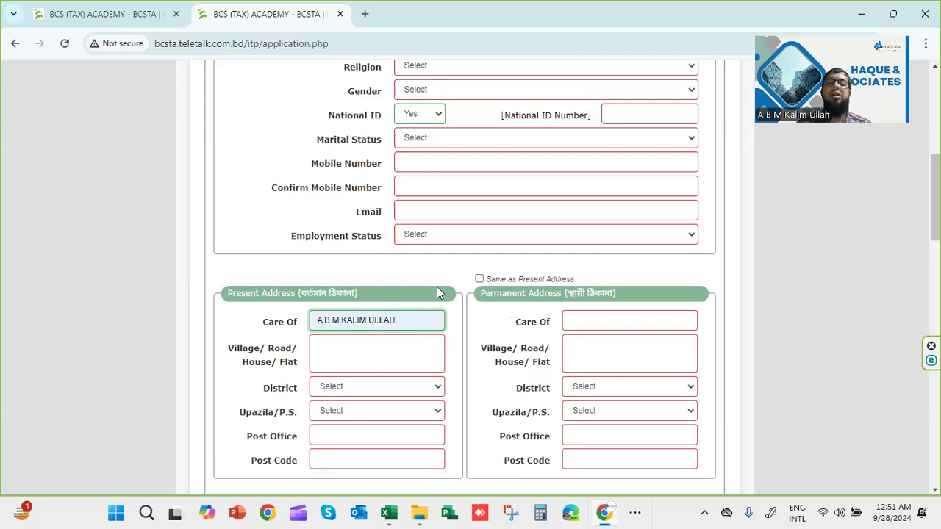
left_click(479, 280)
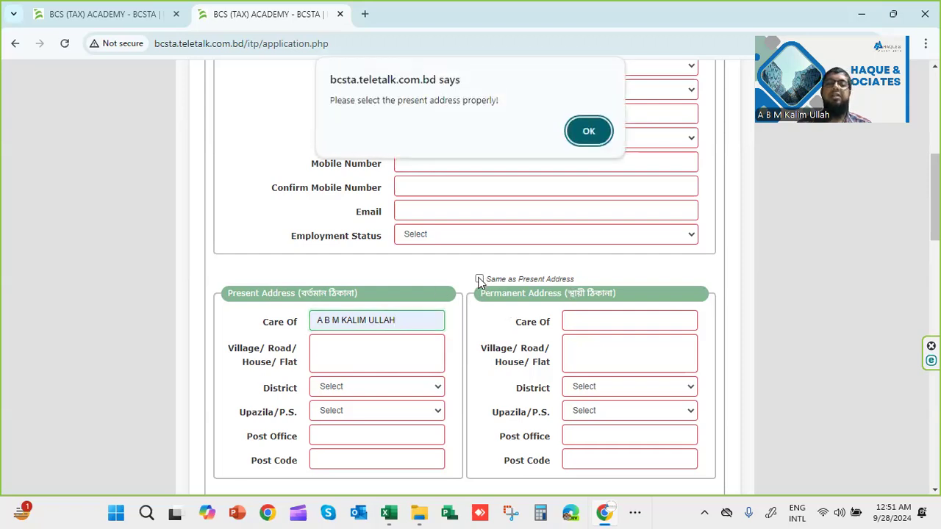
Dismiss the present address alert and fill the permanent Care Of with the suggested name
left_click(589, 134)
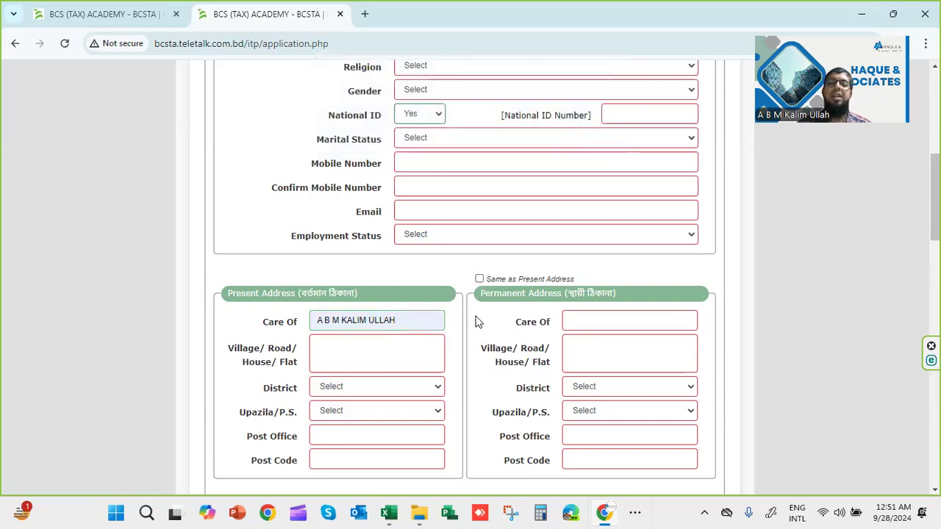
left_click(585, 321)
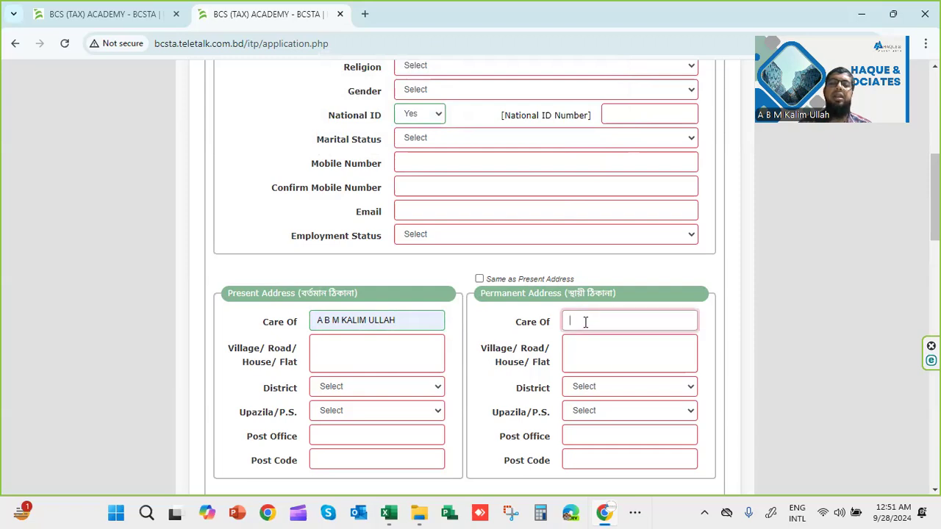
left_click(635, 354)
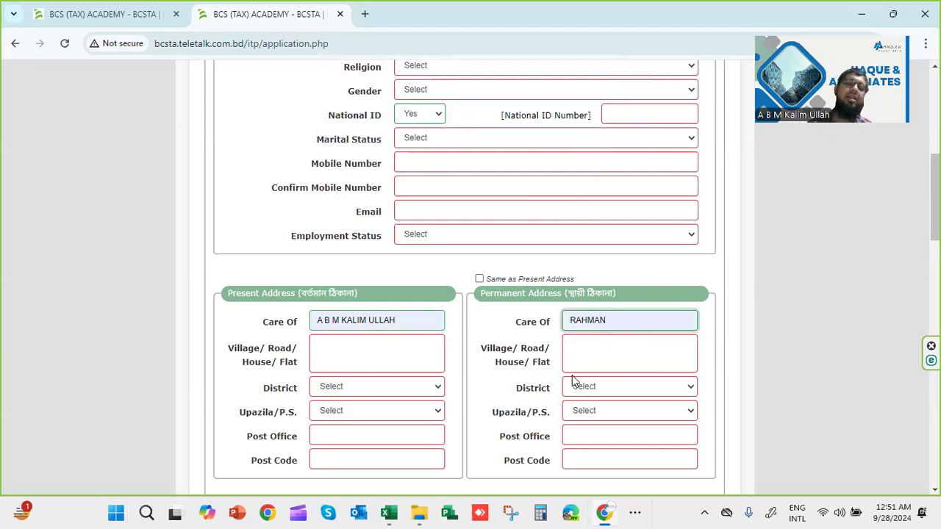
Choose S.S.C as the SSC examination
scroll(514, 386, "down", 2)
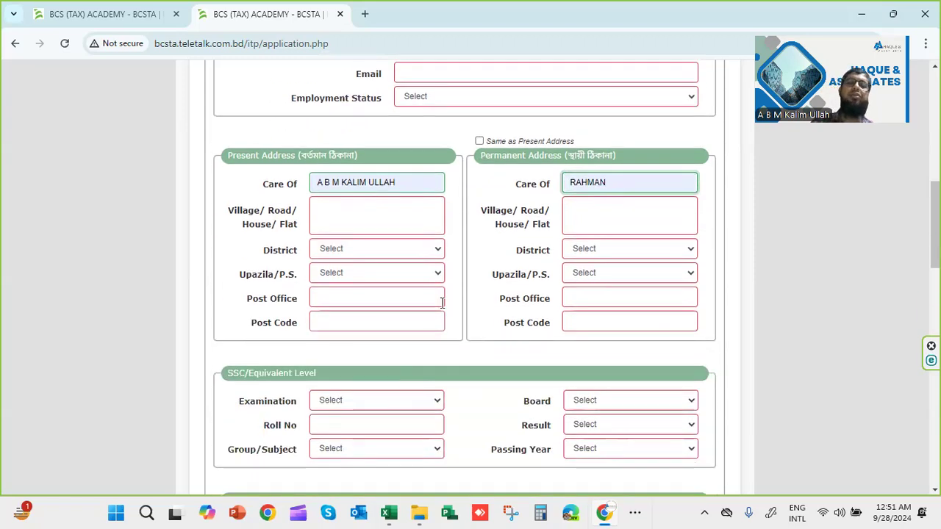
scroll(371, 323, "down", 1)
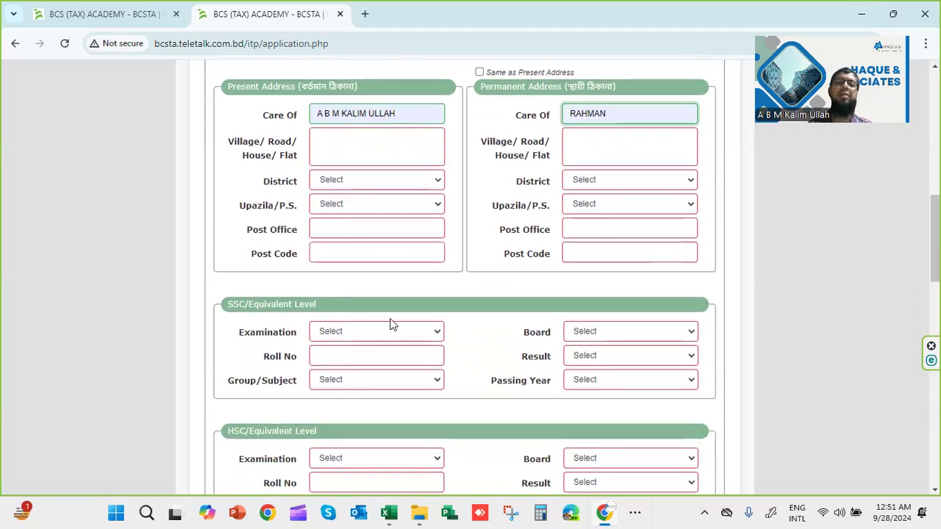
scroll(434, 320, "down", 1)
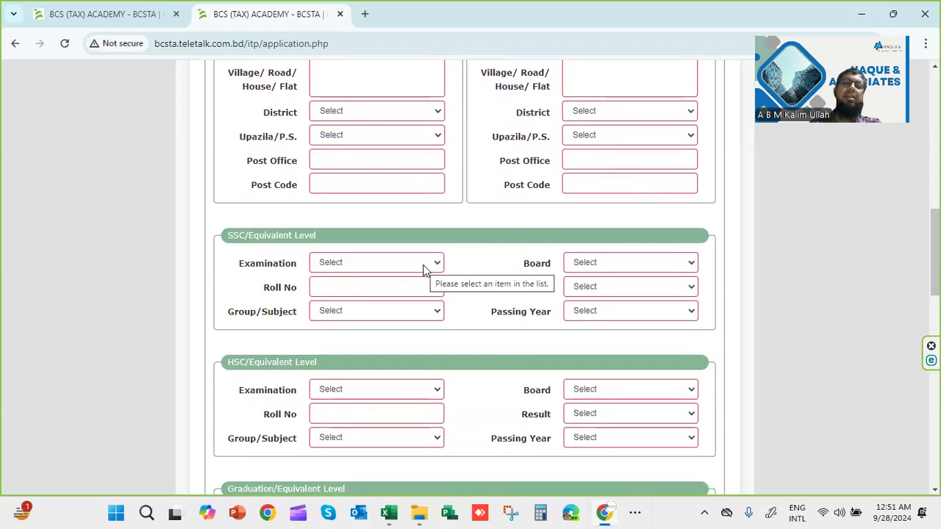
left_click(424, 266)
left_click(368, 300)
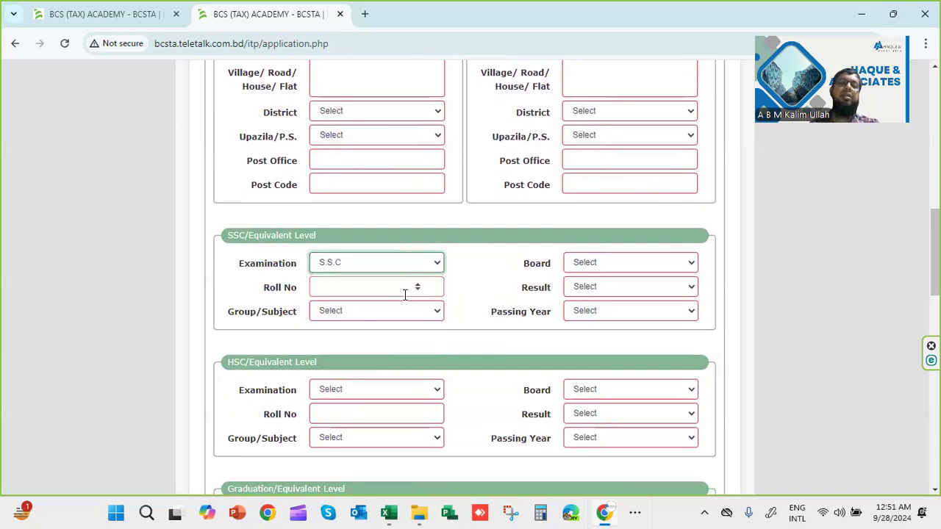
left_click(404, 294)
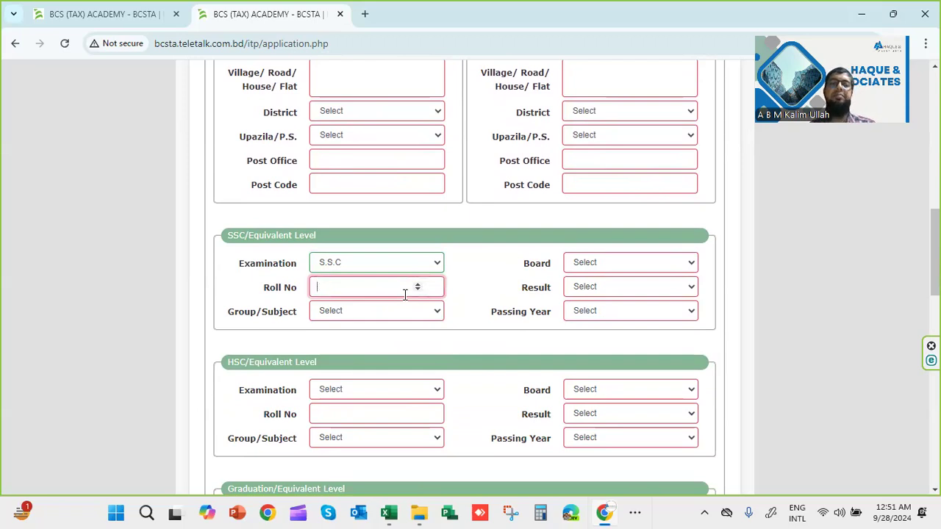
Change the SSC result type from GPA(out of 4) to GPA(out of 5), leaving board and passing year unset
left_click(402, 315)
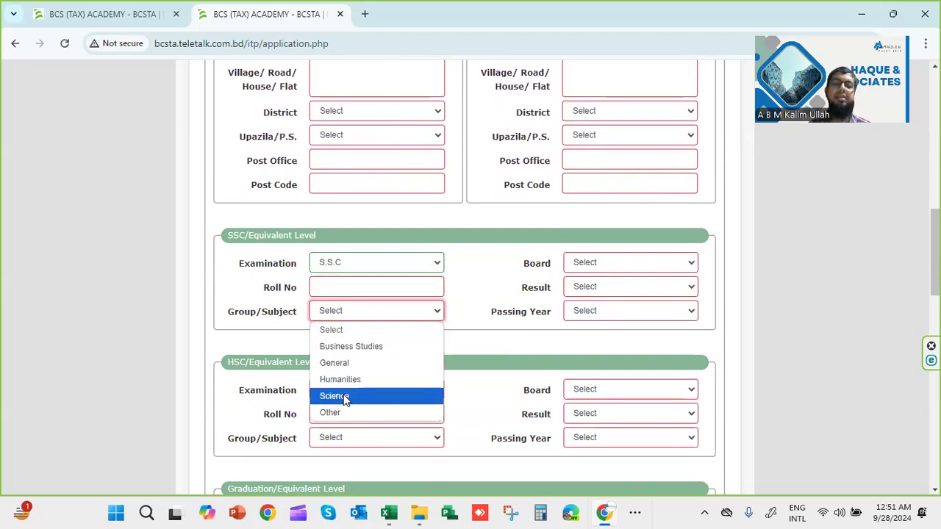
left_click(604, 267)
left_click(603, 268)
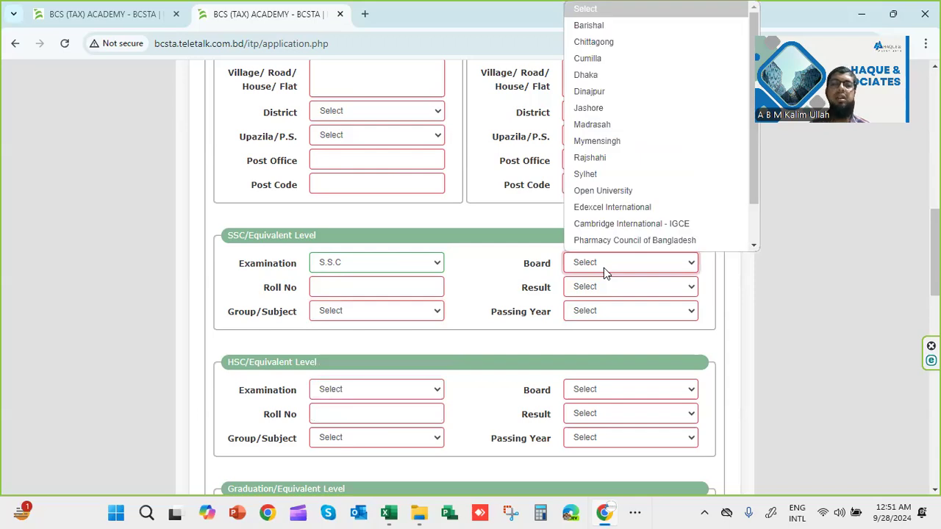
left_click(604, 287)
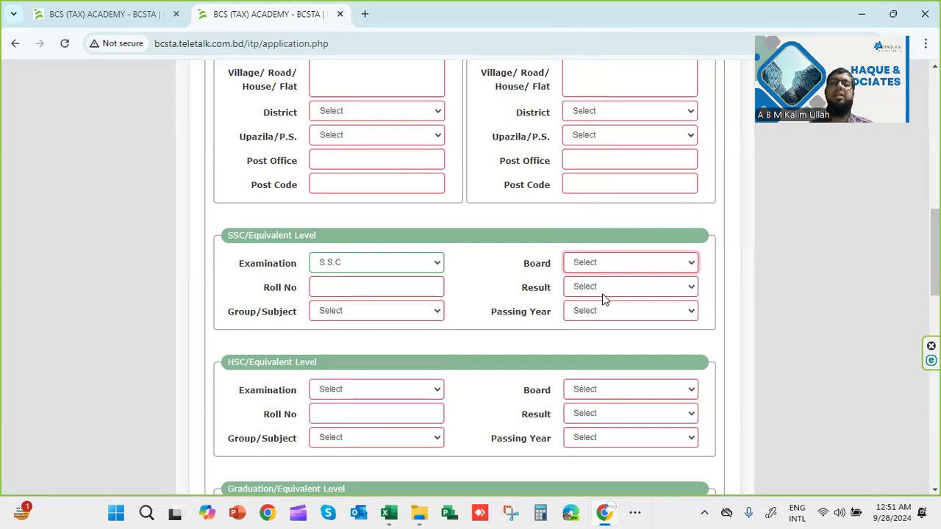
left_click(599, 292)
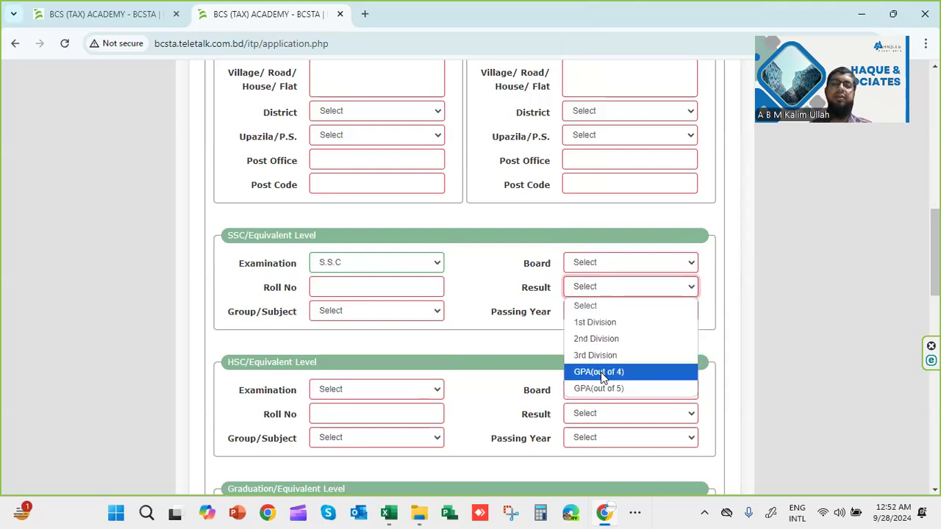
left_click(600, 372)
left_click(637, 287)
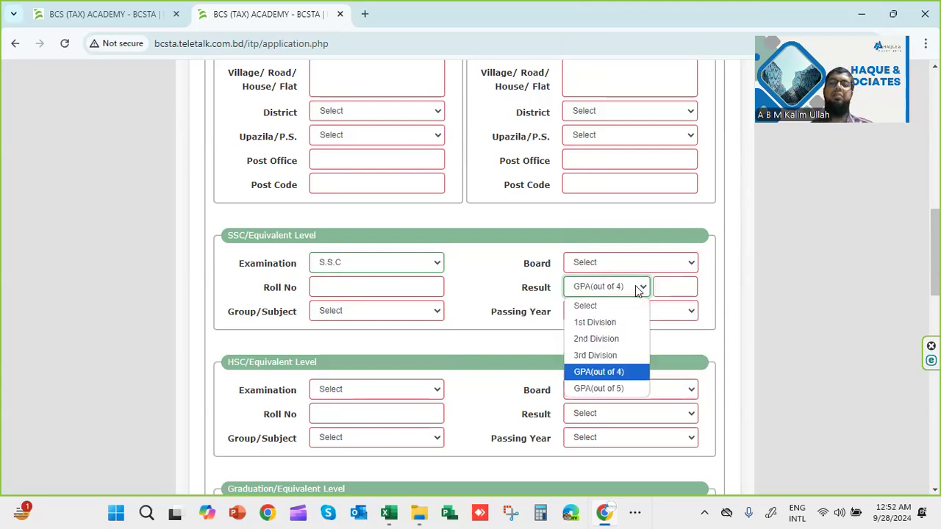
left_click(609, 388)
left_click(672, 289)
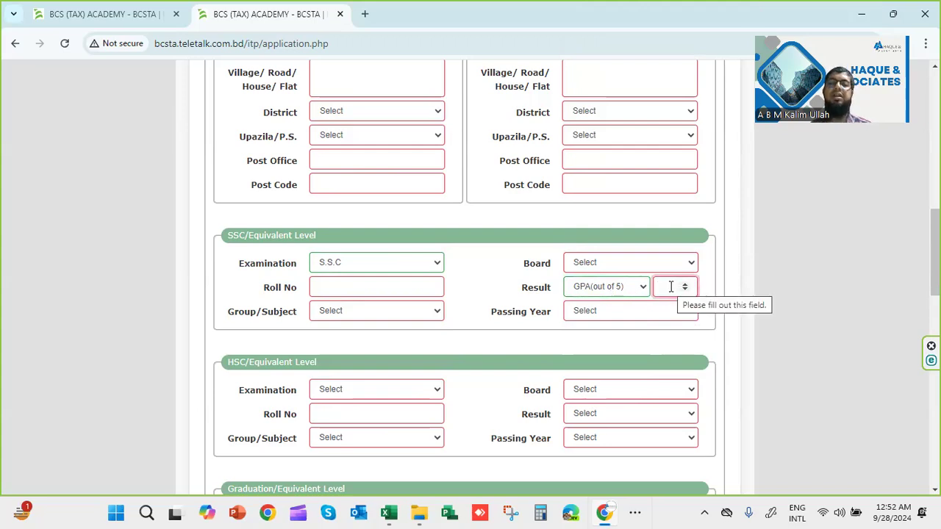
left_click(603, 316)
left_click(514, 329)
scroll(397, 347, "down", 2)
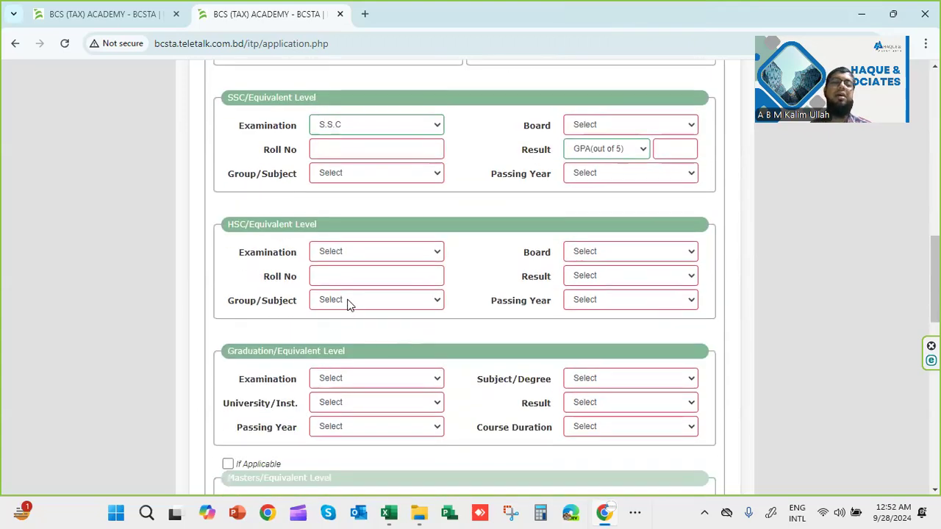
Choose H.S.C as the HSC examination
left_click(433, 254)
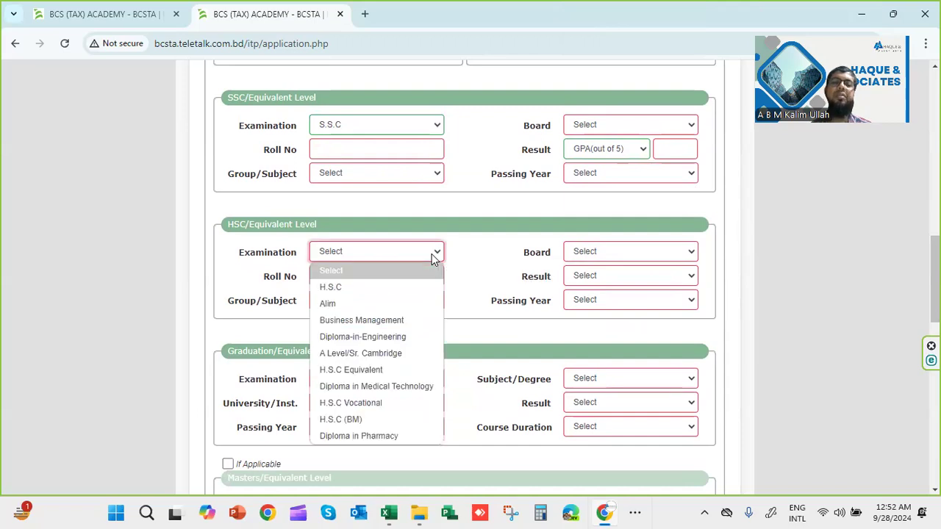
left_click(373, 287)
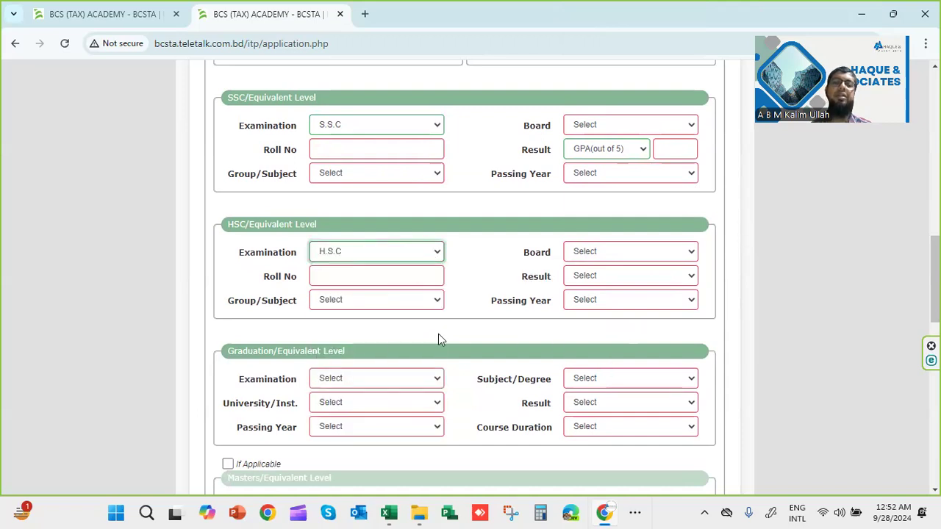
scroll(399, 338, "down", 1)
left_click(406, 307)
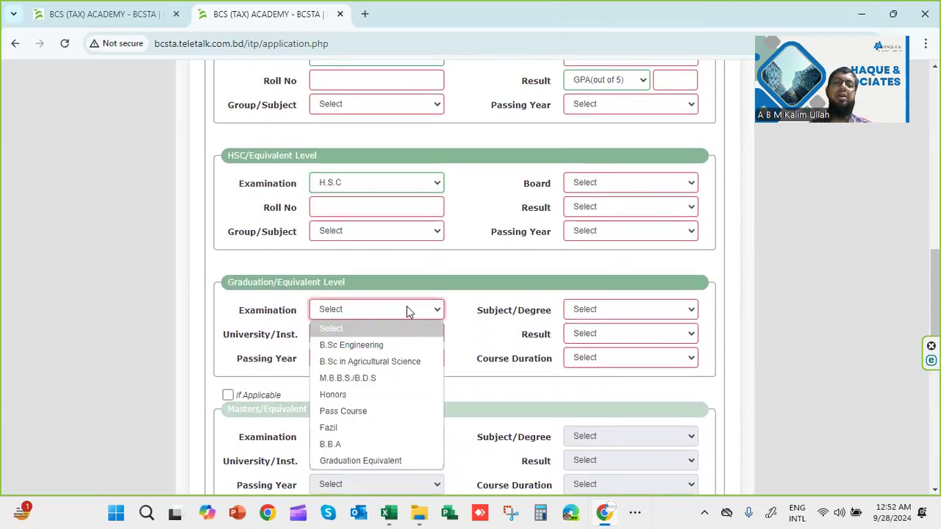
left_click(483, 348)
scroll(484, 351, "down", 2)
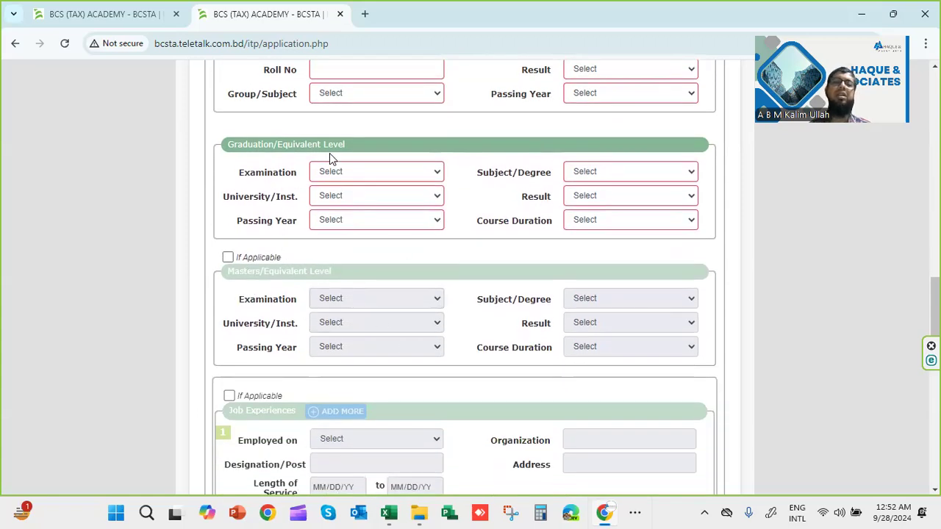
Set graduation to B.B.A in Finance with result CGPA(out of 4)
left_click(380, 174)
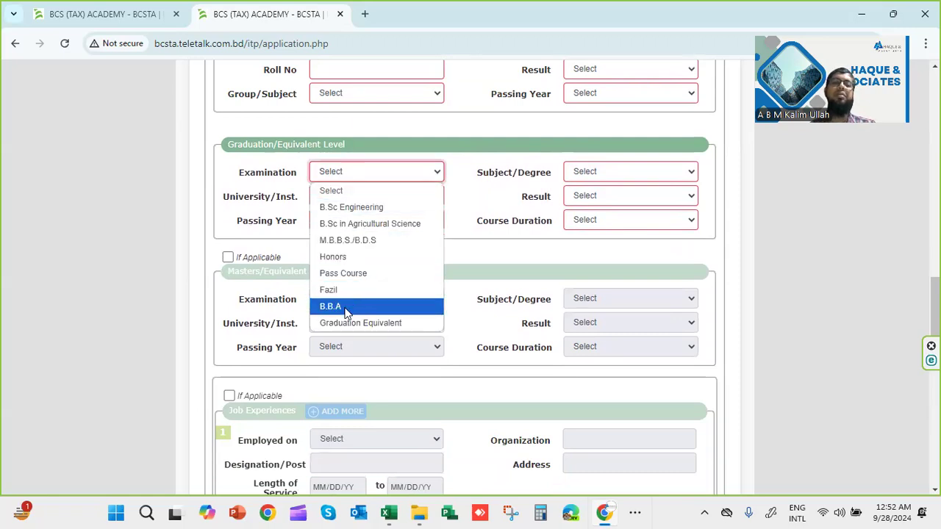
left_click(345, 309)
left_click(357, 196)
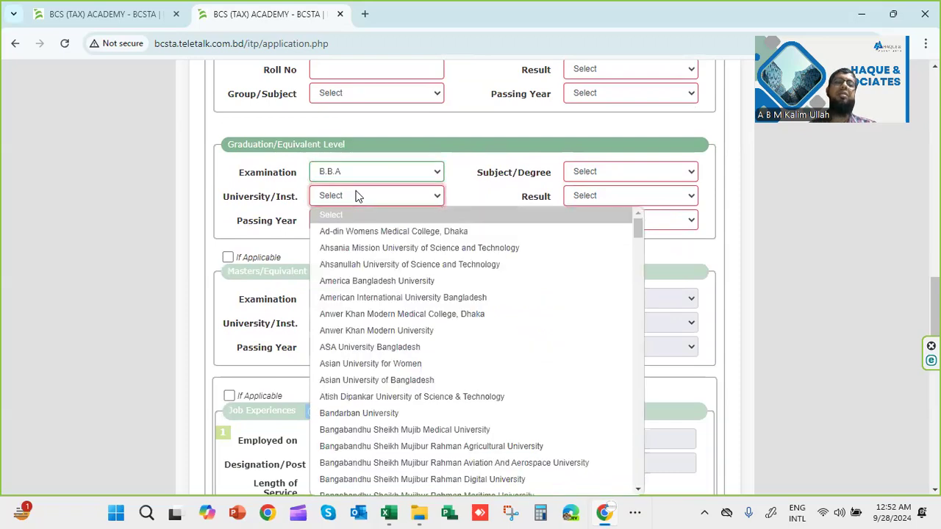
left_click(231, 211)
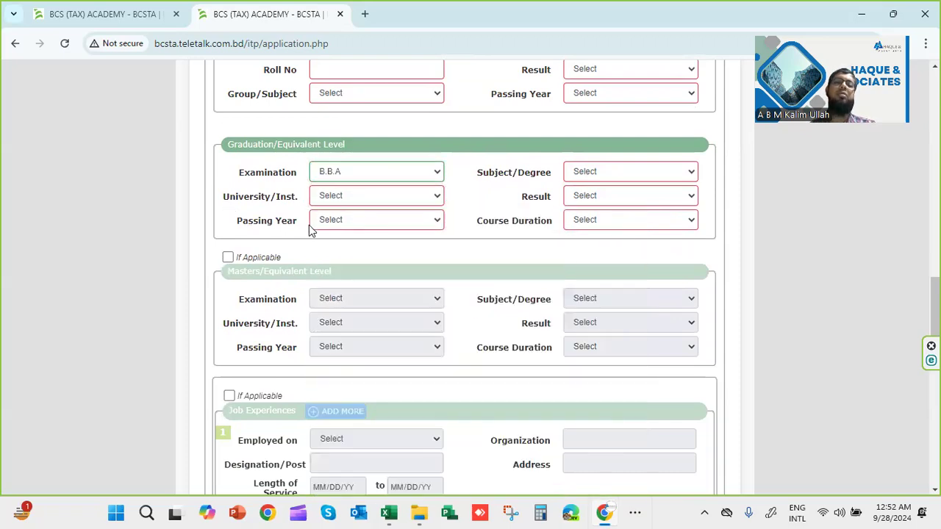
left_click(646, 174)
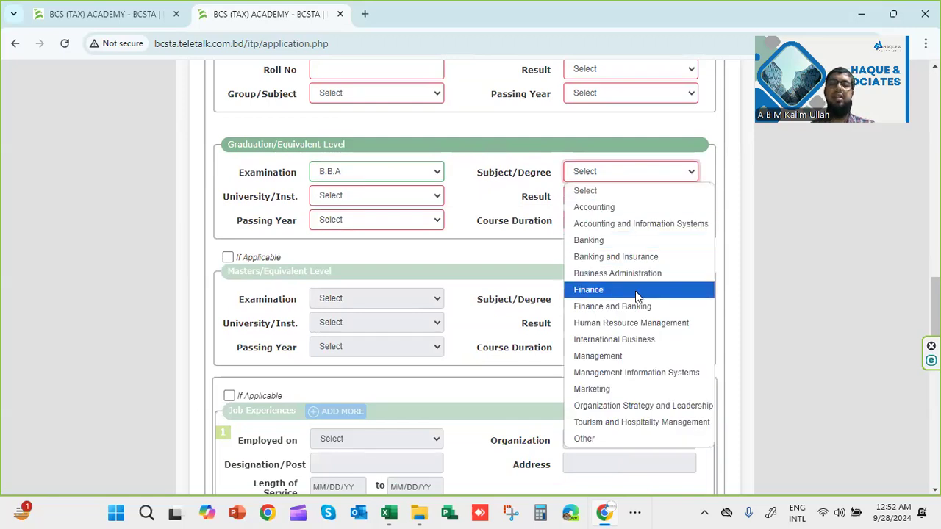
left_click(624, 296)
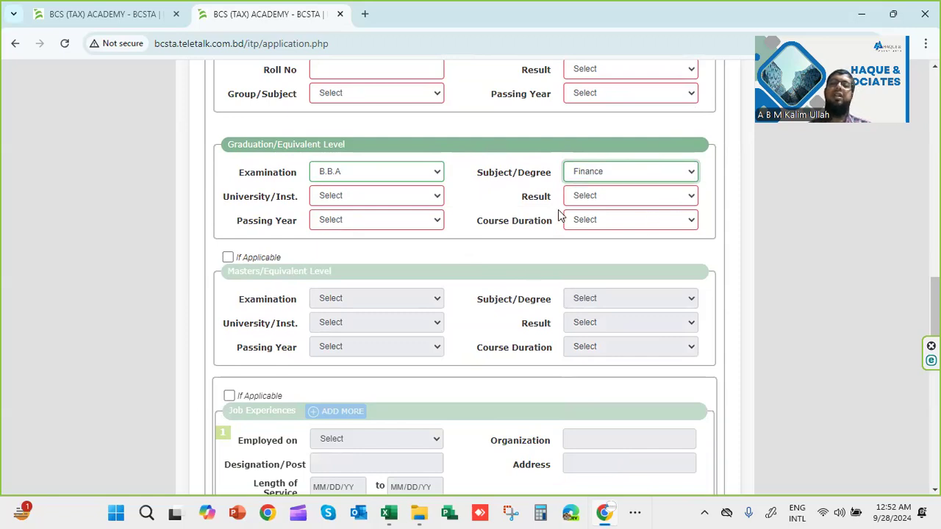
left_click(628, 196)
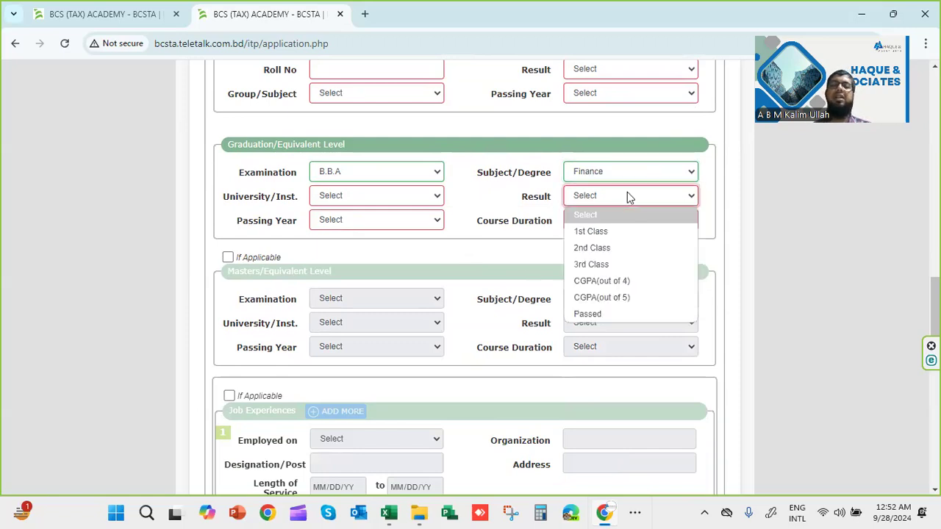
left_click(601, 283)
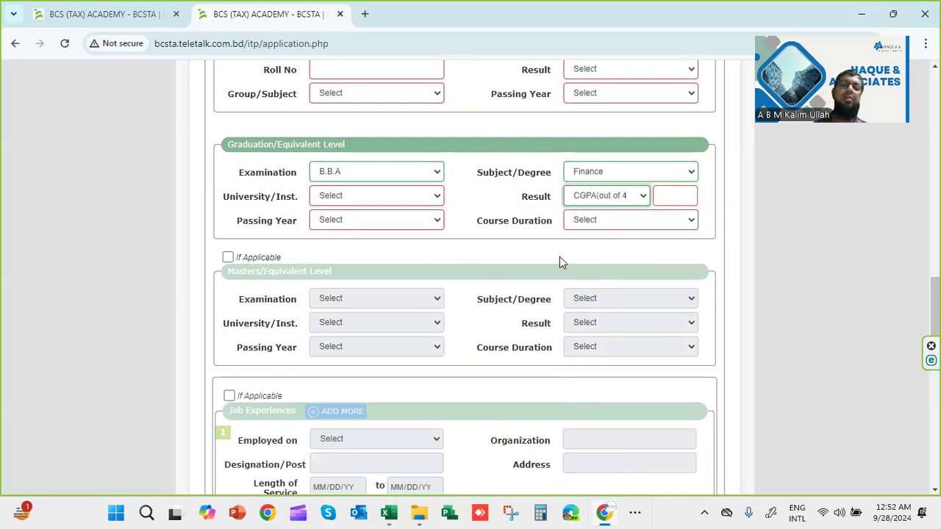
Mark the Masters level as applicable and scroll down to Other Qualifications
scroll(428, 355, "down", 1)
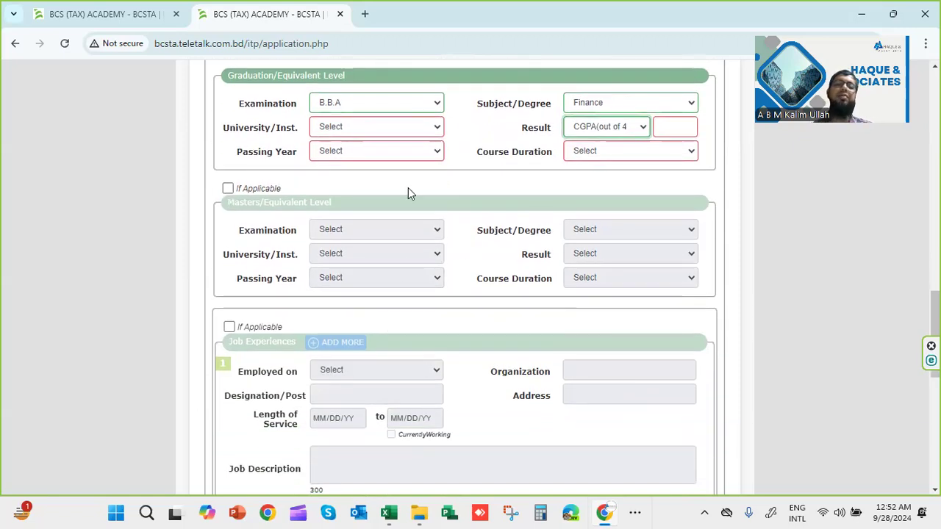
left_click(228, 188)
left_click(380, 228)
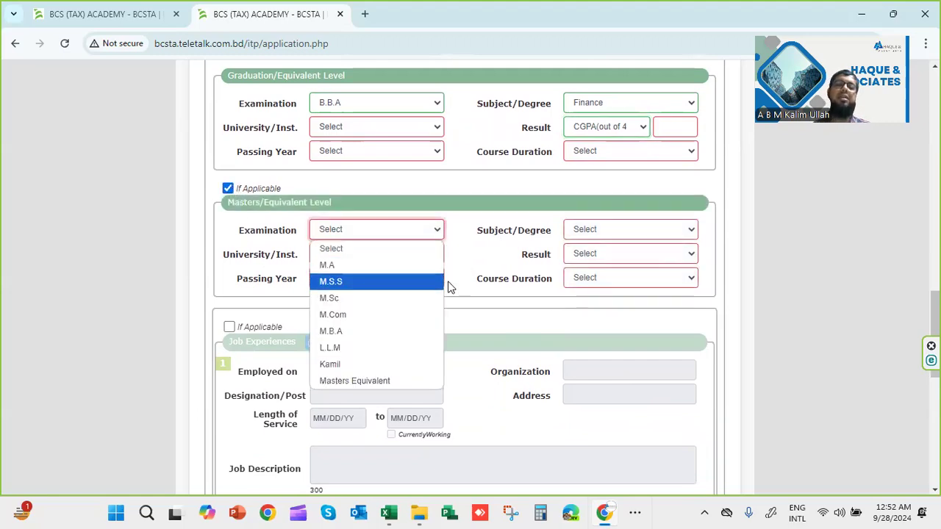
left_click(479, 258)
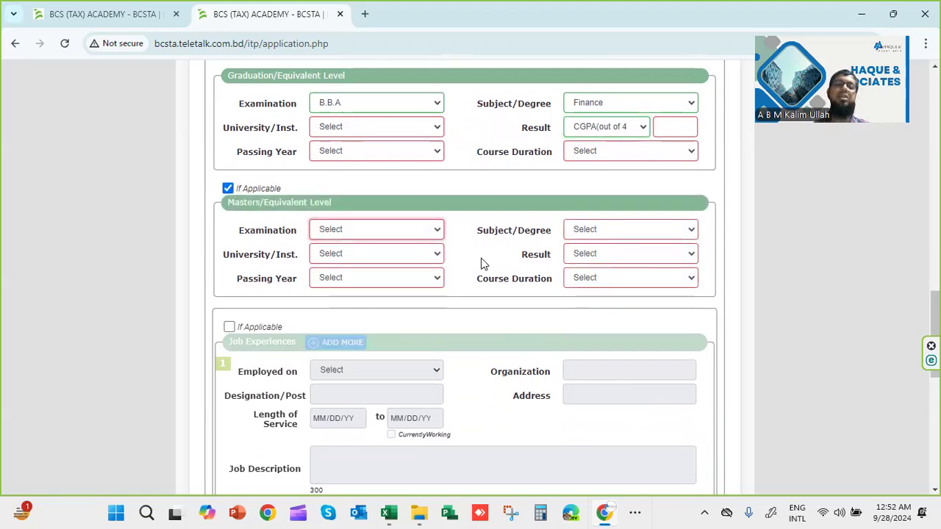
scroll(361, 239, "down", 3)
scroll(361, 240, "down", 1)
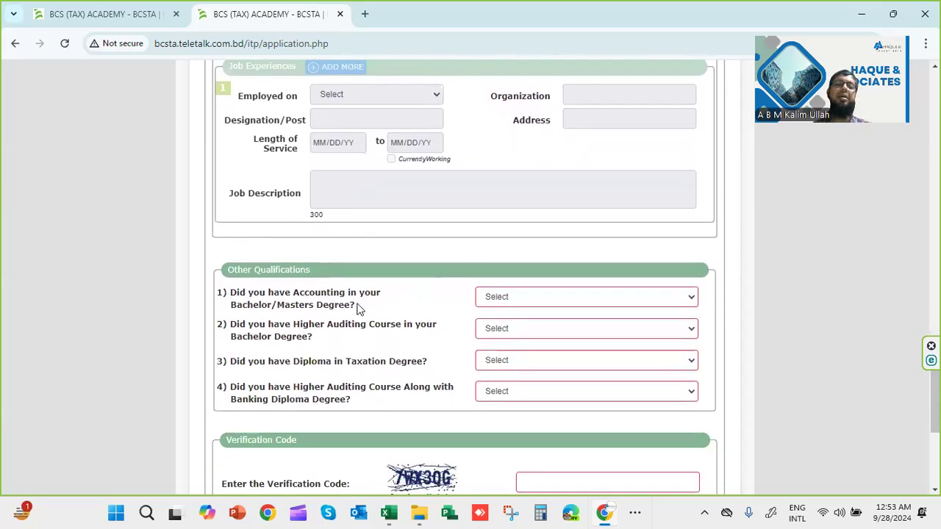
Answer Other Qualifications: Yes for accounting, No for higher auditing and taxation diploma
scroll(288, 306, "down", 2)
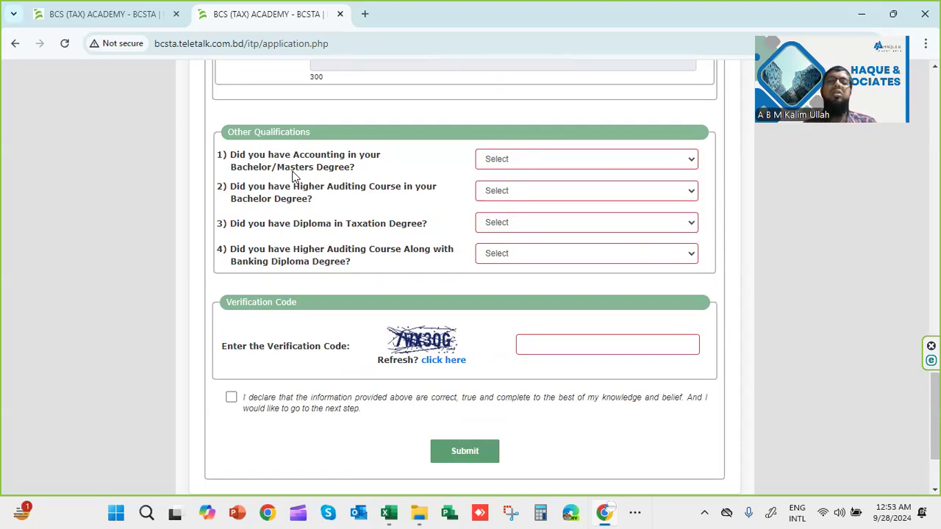
left_click(618, 168)
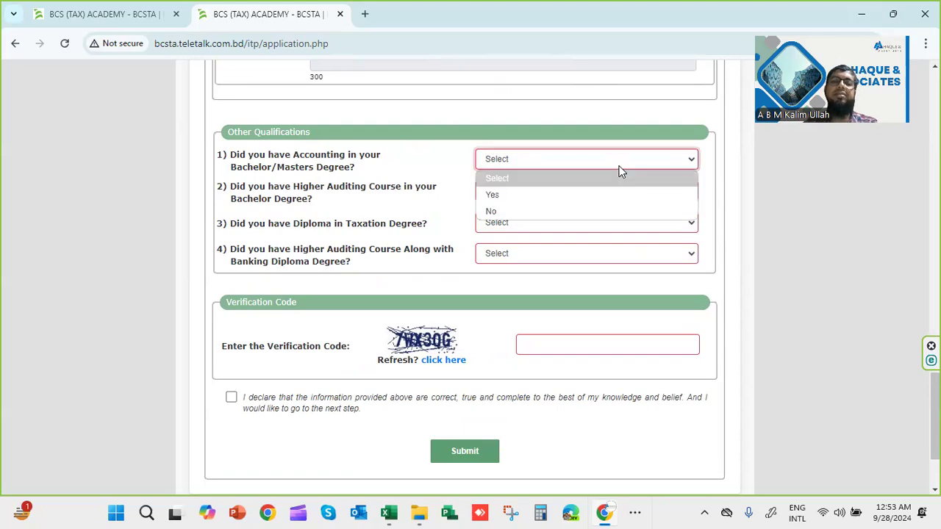
left_click(559, 195)
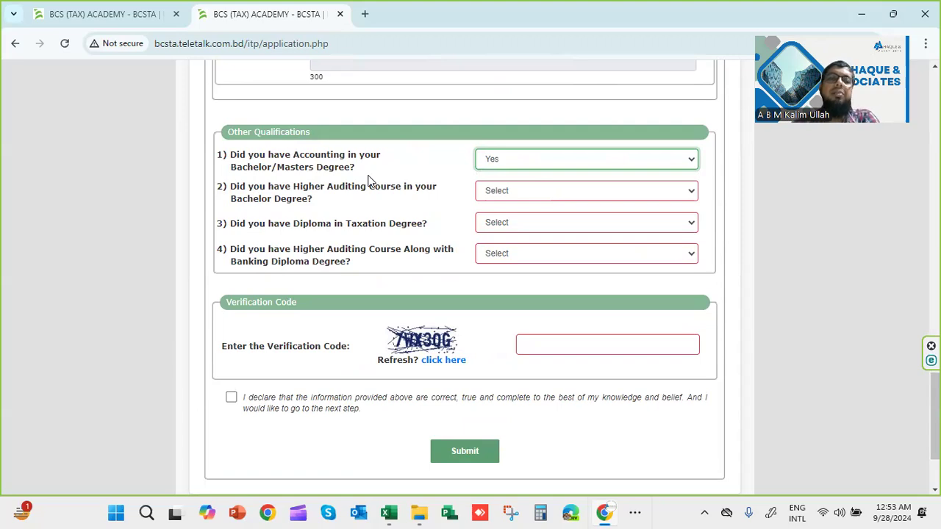
left_click(506, 194)
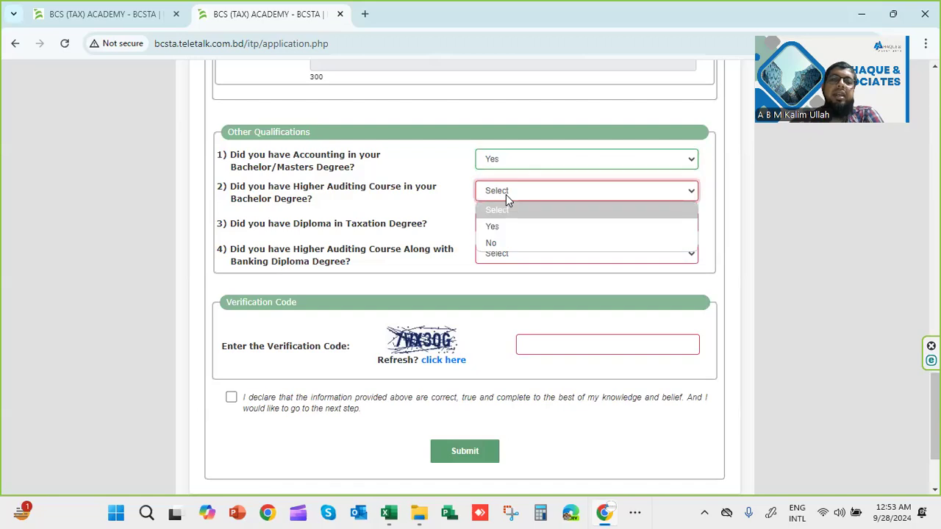
left_click(506, 227)
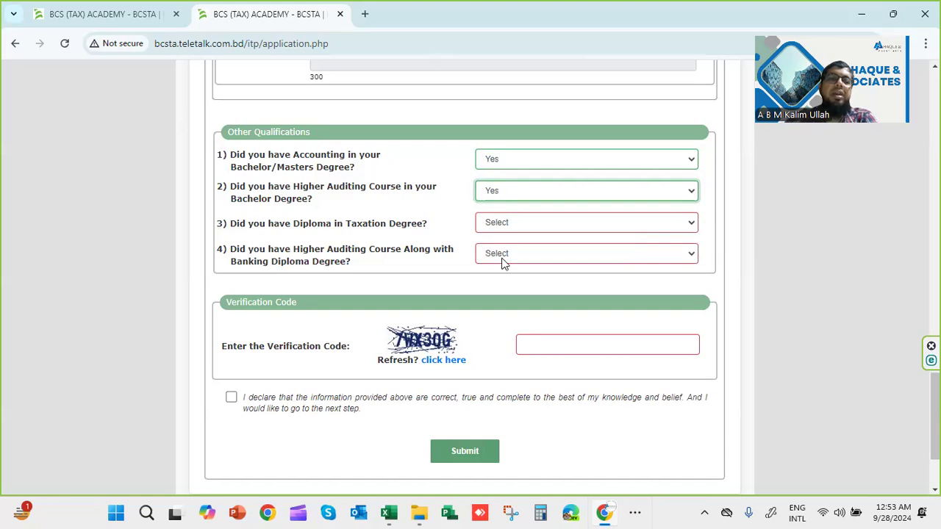
left_click(553, 229)
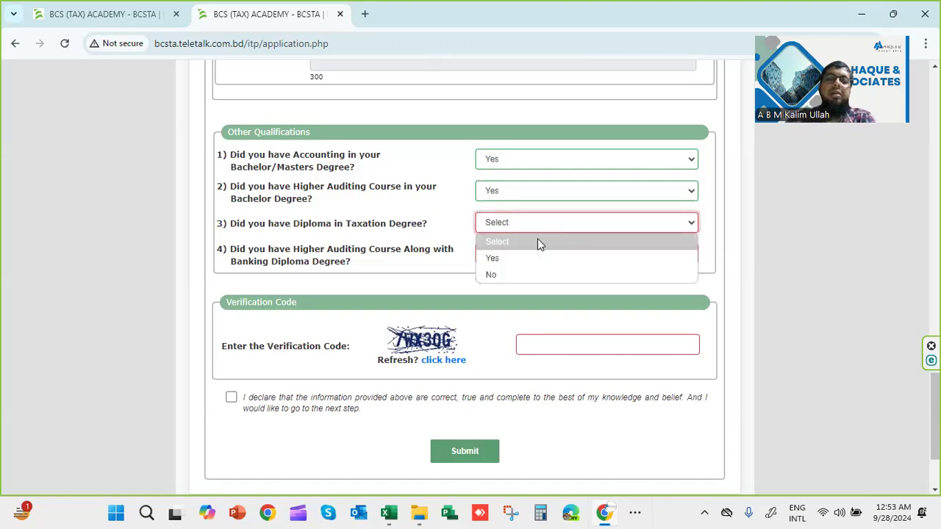
left_click(518, 258)
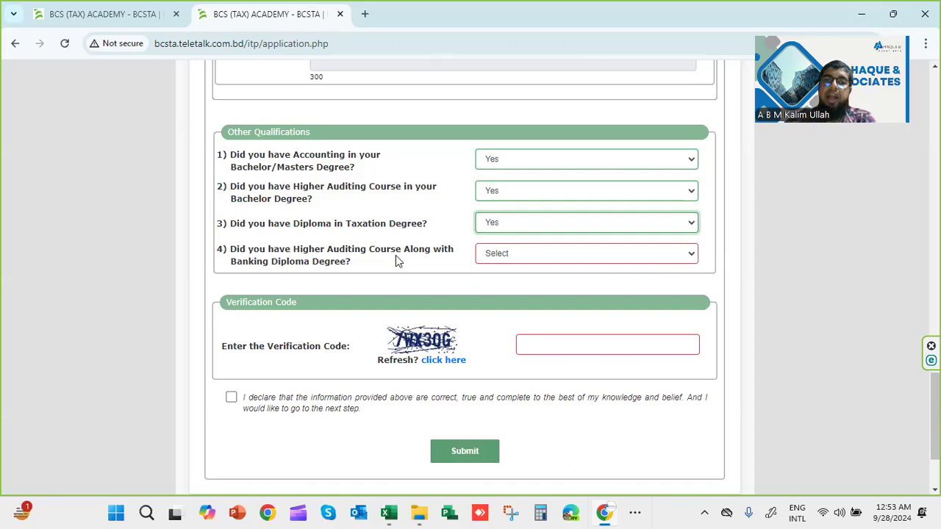
left_click(542, 191)
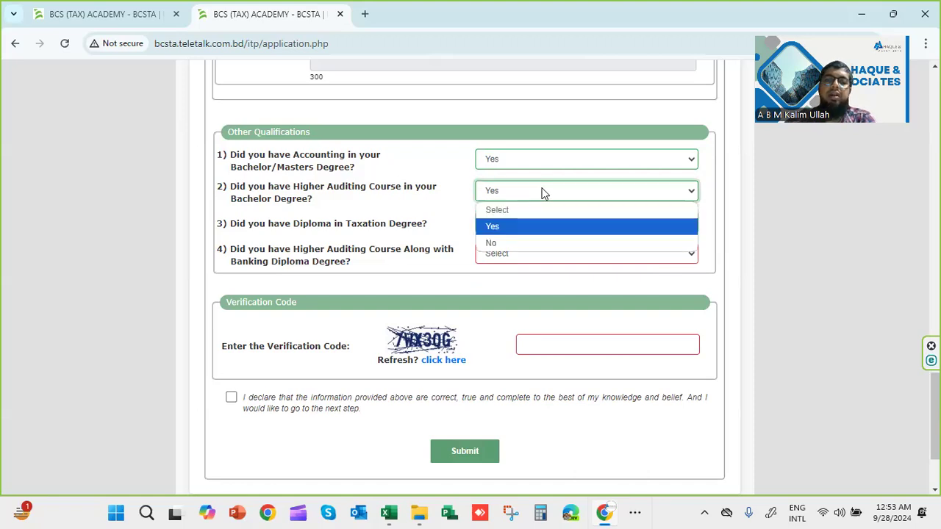
left_click(518, 242)
left_click(512, 230)
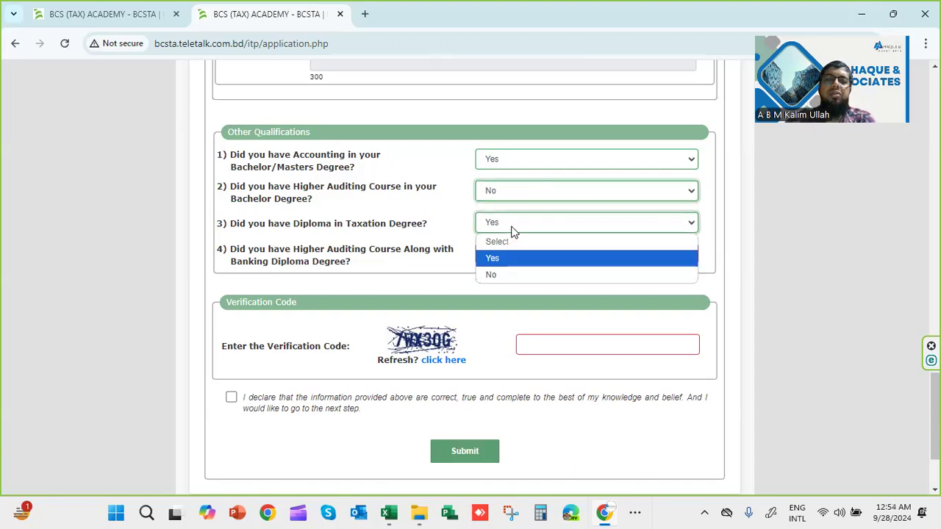
left_click(507, 274)
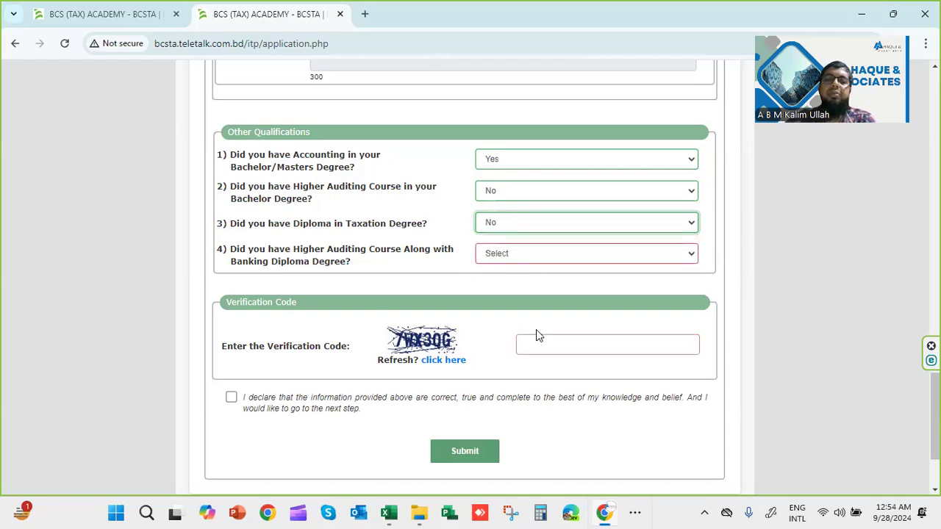
Tick the declaration and submit the application form
left_click(552, 343)
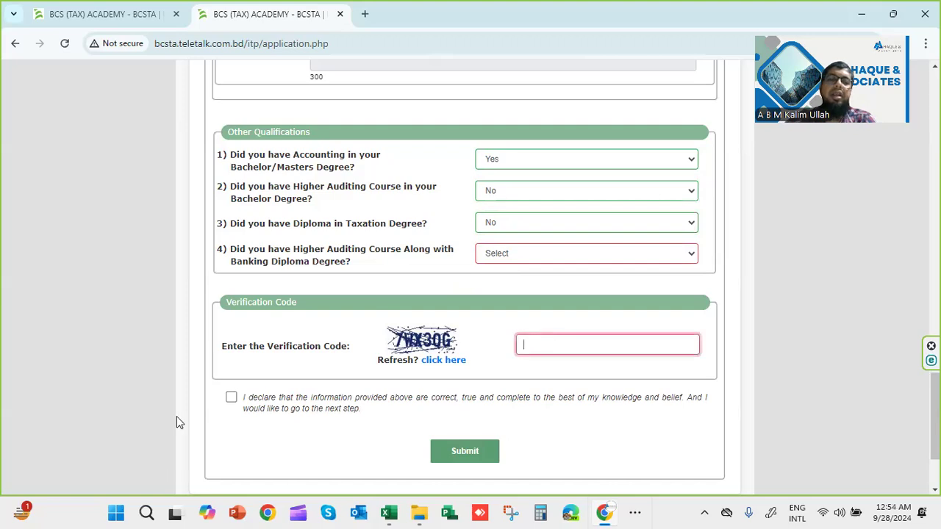
left_click(231, 400)
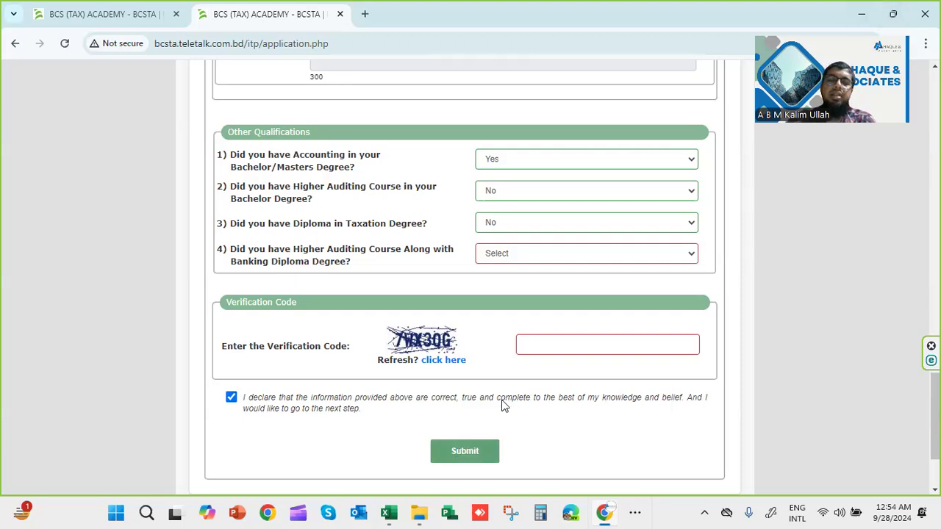
left_click(470, 450)
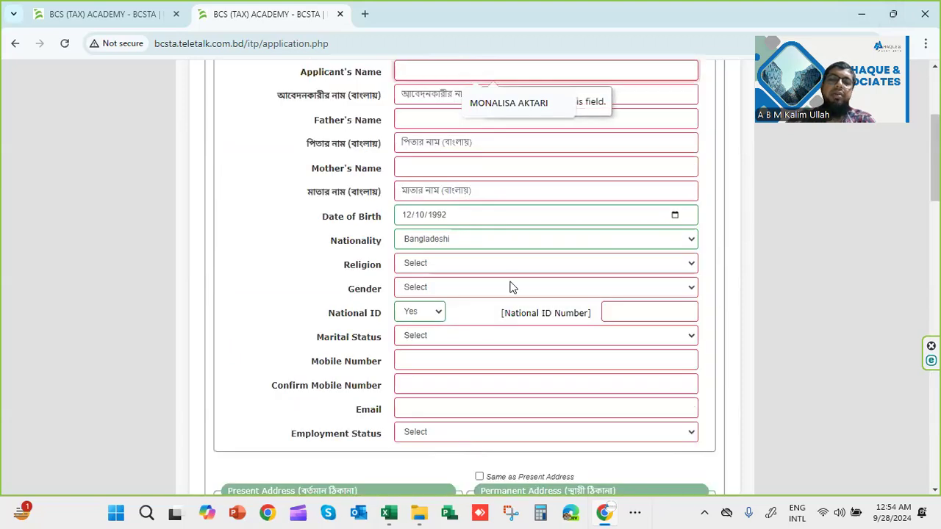
Fill the applicant's name in English and Bengali from saved suggestions
scroll(507, 286, "up", 3)
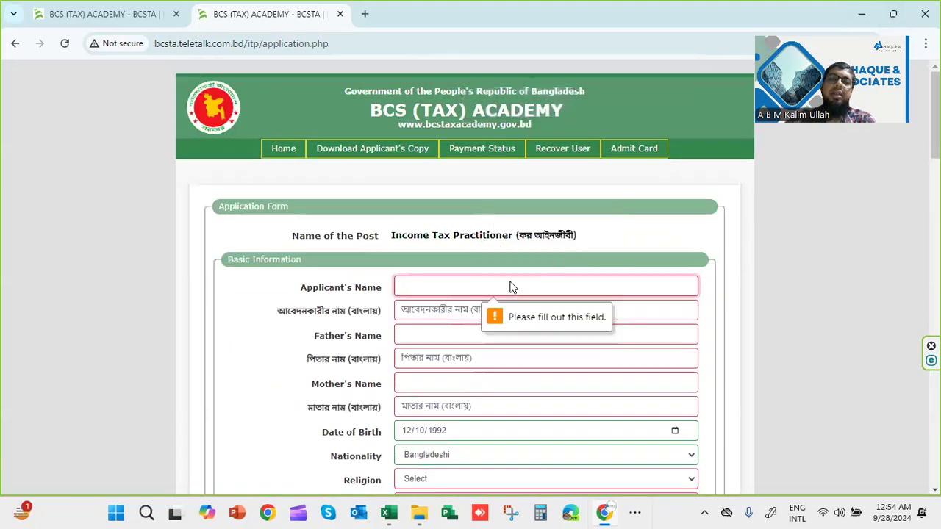
left_click(636, 44)
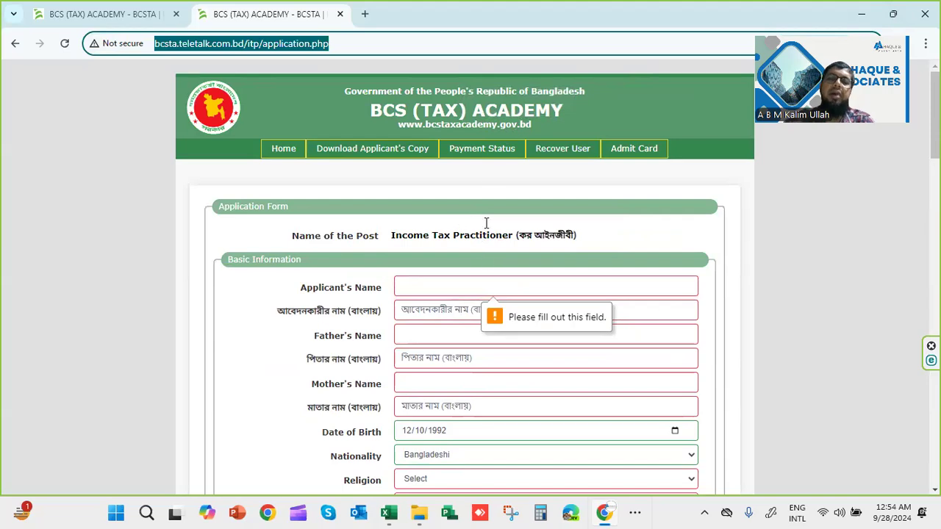
scroll(504, 118, "down", 2)
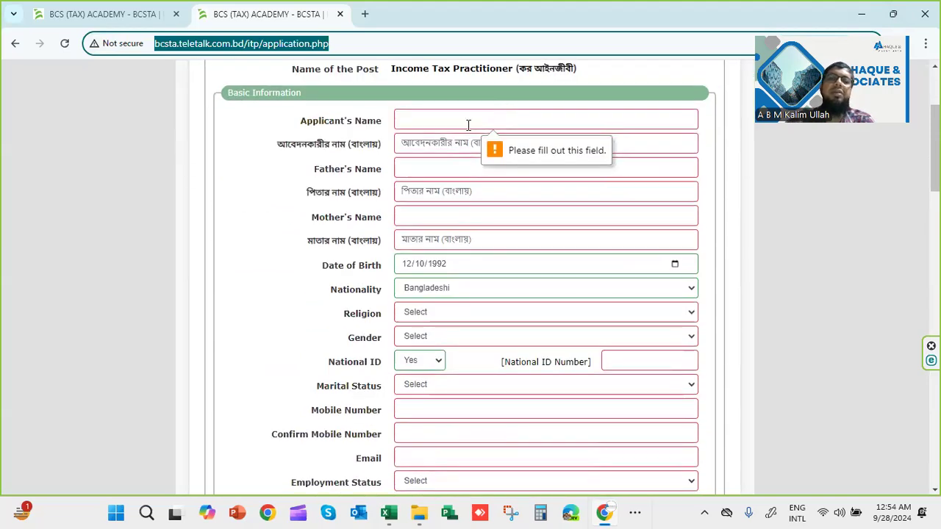
left_click(469, 124)
left_click(496, 152)
left_click(467, 146)
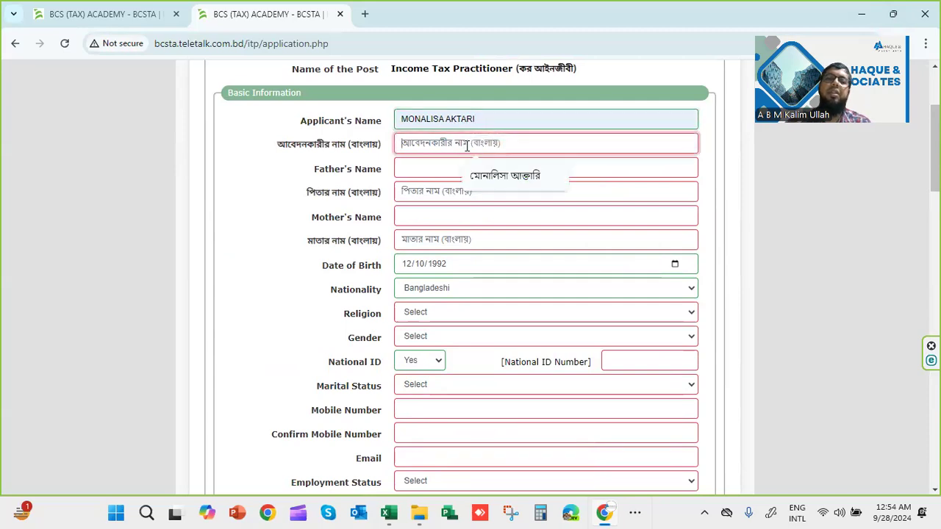
left_click(485, 173)
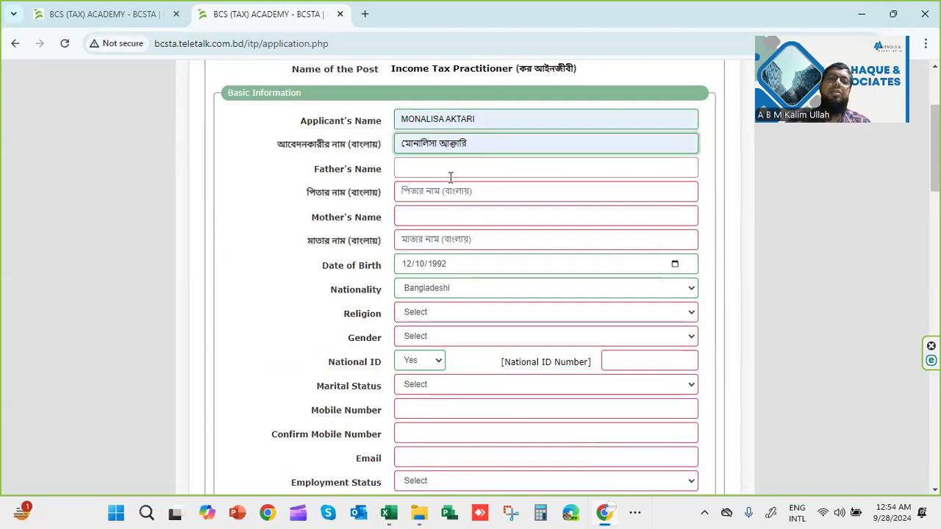
Fill the father's and mother's names in English and Bengali from saved suggestions
left_click(449, 173)
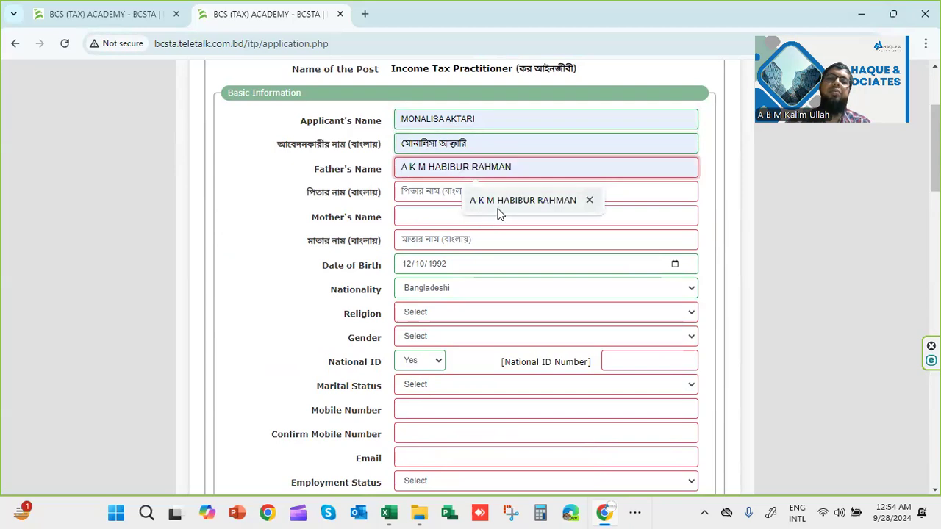
left_click(498, 210)
left_click(465, 197)
left_click(475, 222)
left_click(455, 216)
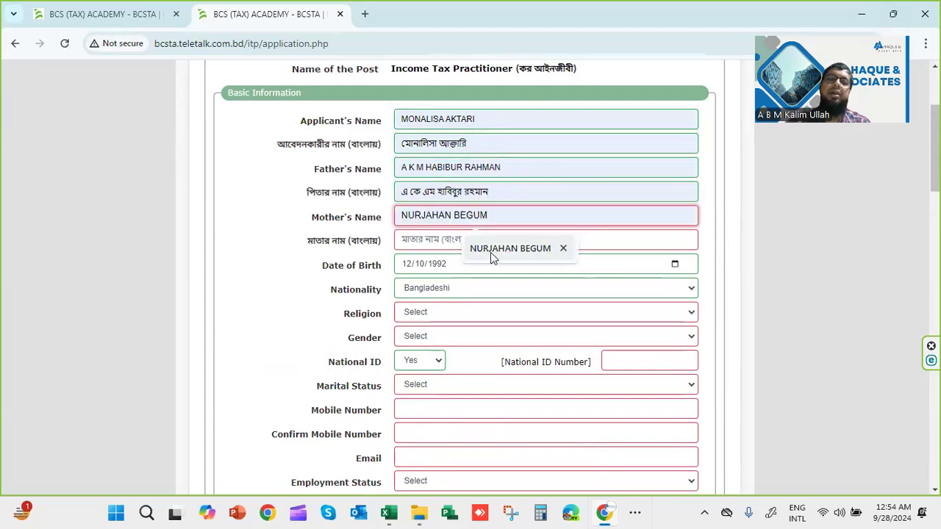
left_click(490, 252)
left_click(443, 241)
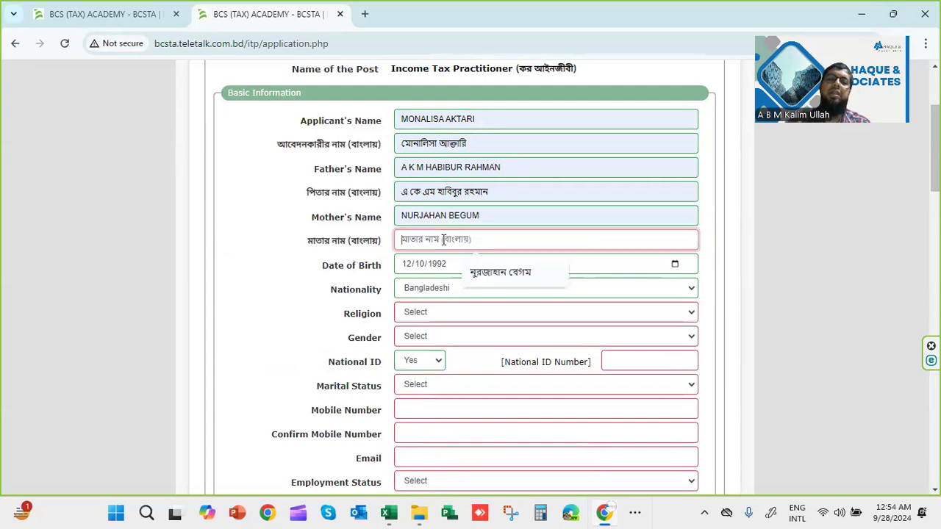
left_click(475, 275)
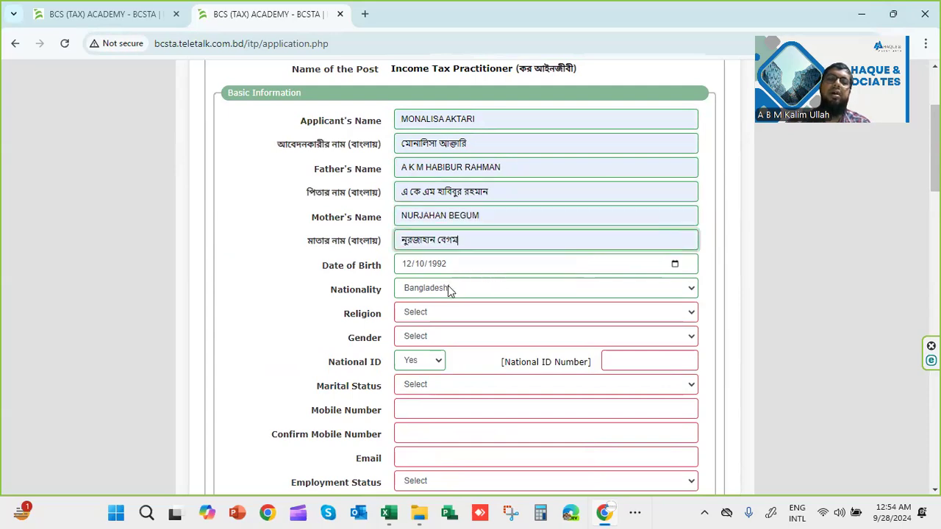
Set religion to Islam and gender to Female, and enter the National ID number
left_click(447, 313)
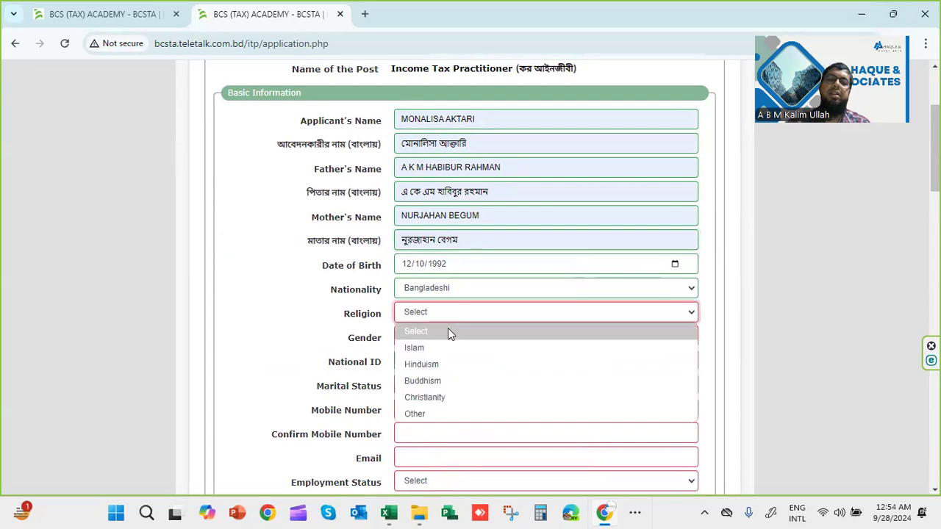
left_click(447, 350)
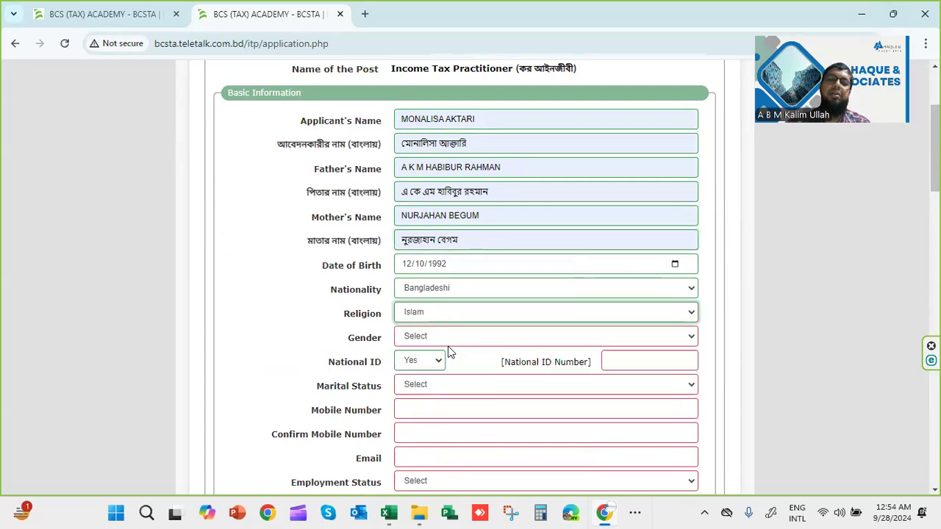
left_click(430, 341)
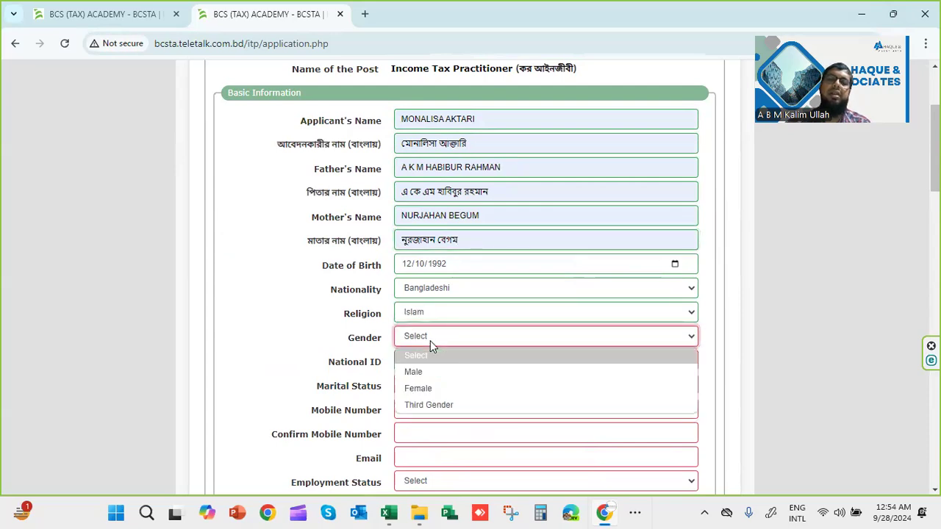
left_click(429, 387)
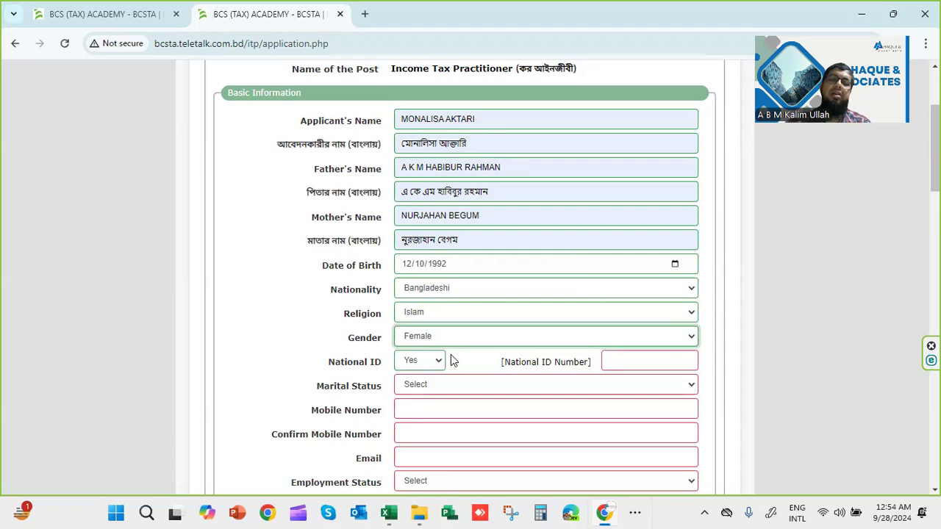
left_click(624, 363)
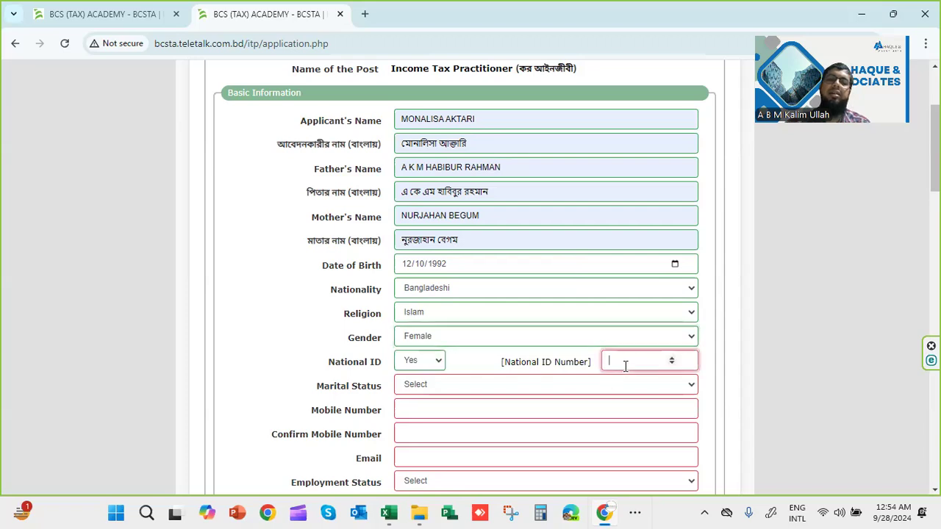
type("56463636333")
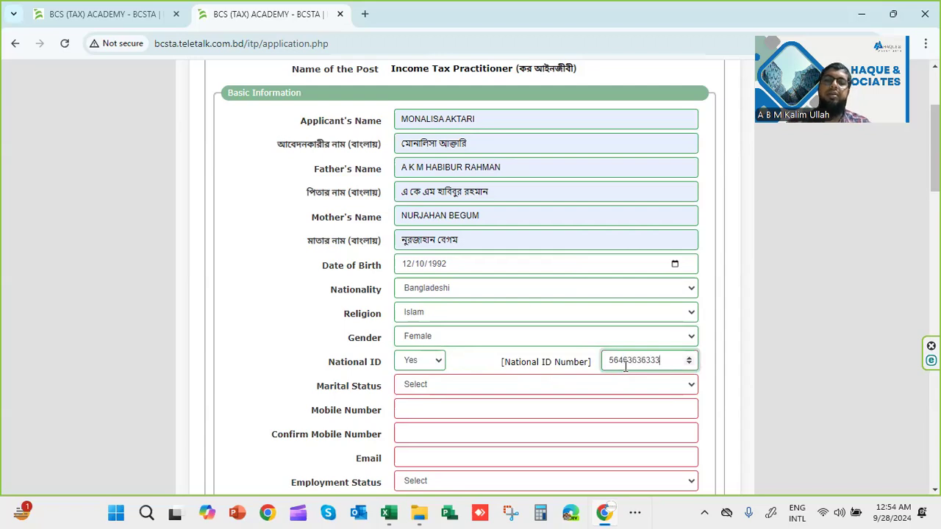
Mark the applicant as Married and fill the spouse name from the suggestion
left_click(544, 391)
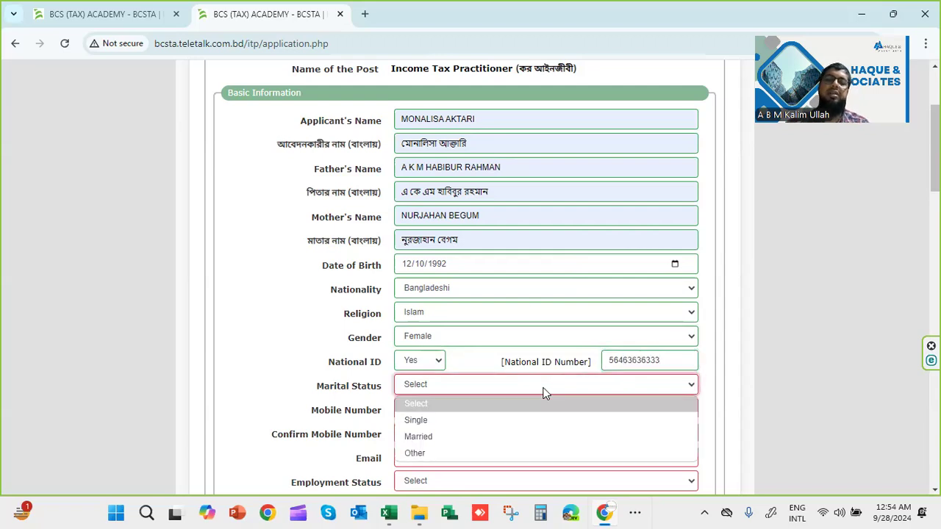
left_click(479, 435)
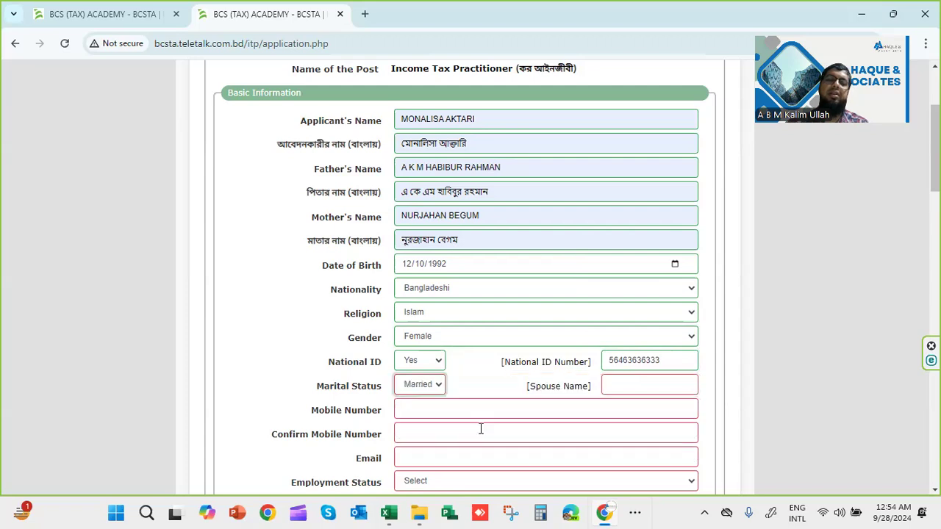
left_click(460, 411)
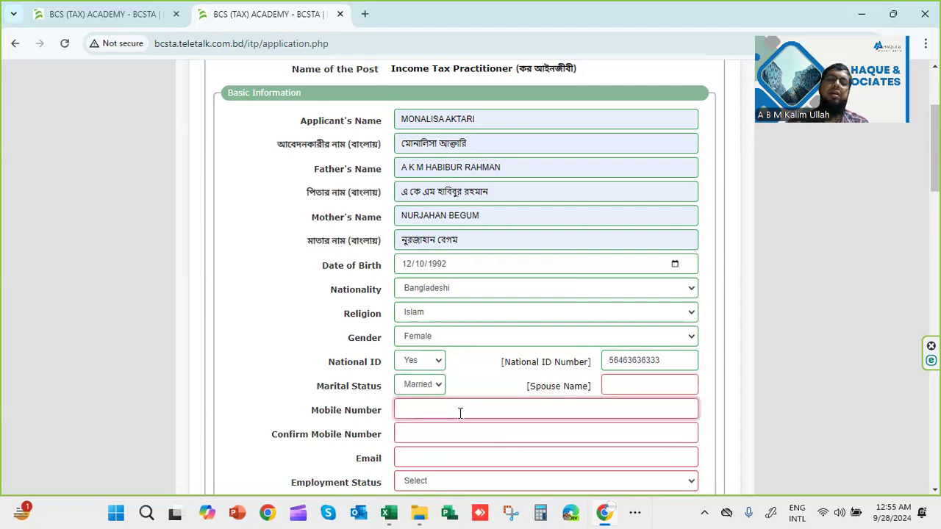
left_click(628, 390)
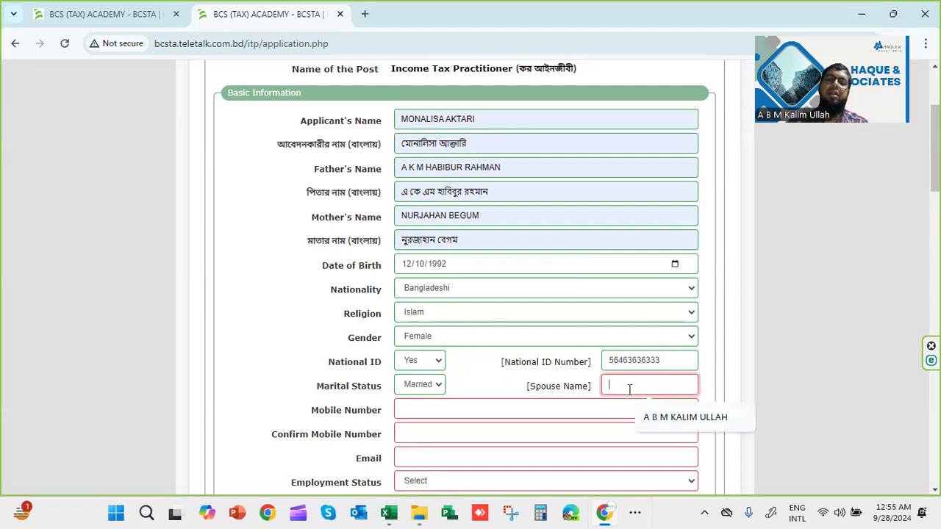
left_click(658, 417)
Enter and confirm the mobile number, then fill in the saved e-mail address
left_click(491, 414)
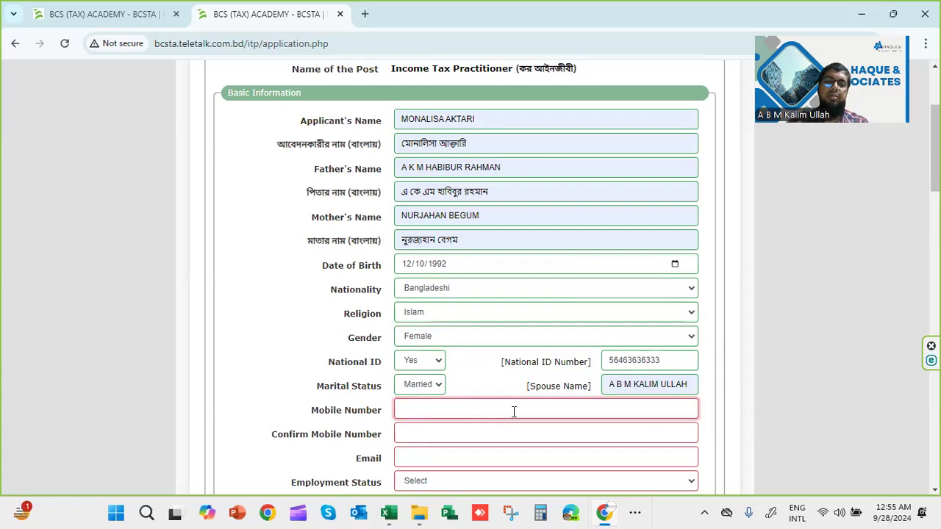
type("01121213131")
left_click(478, 435)
type("0")
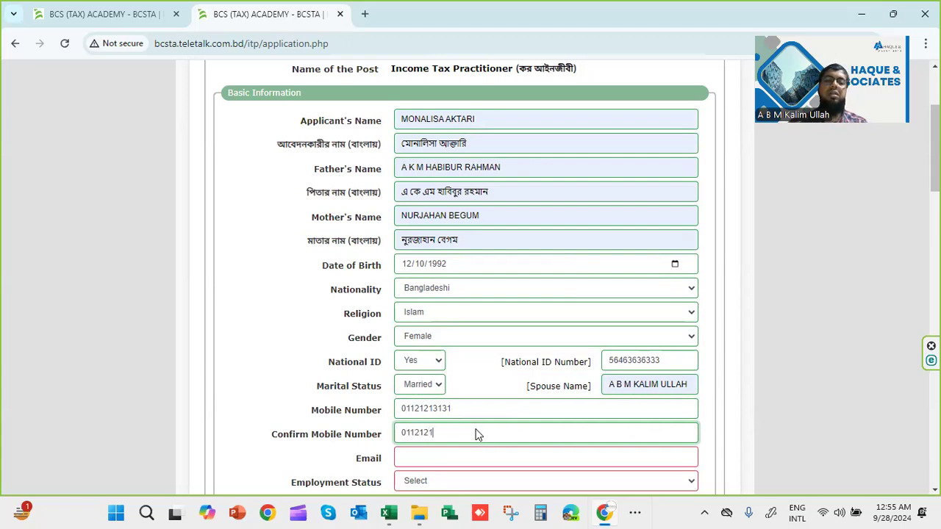
type("313")
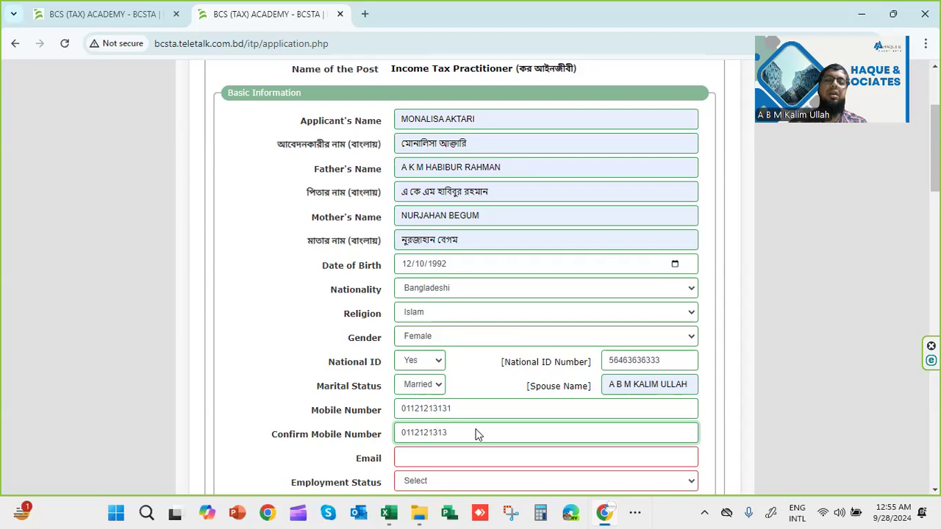
left_click(420, 459)
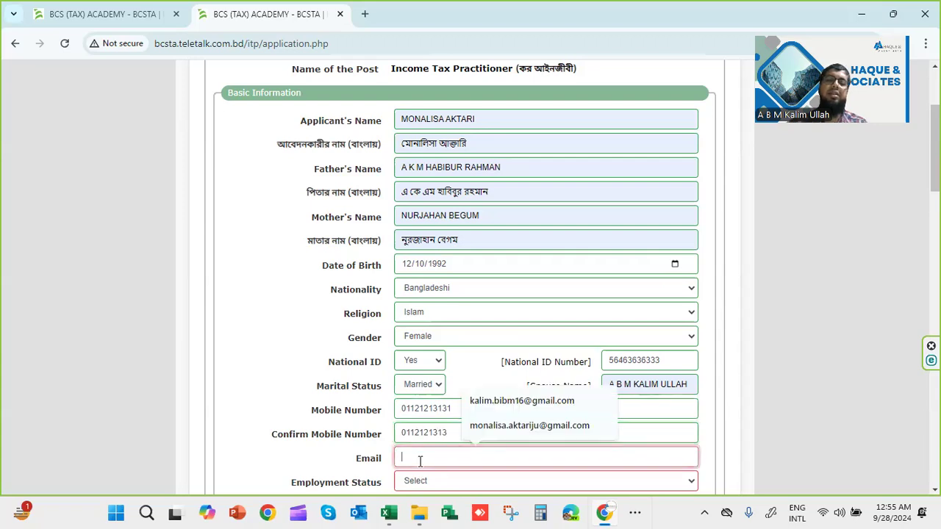
left_click(517, 428)
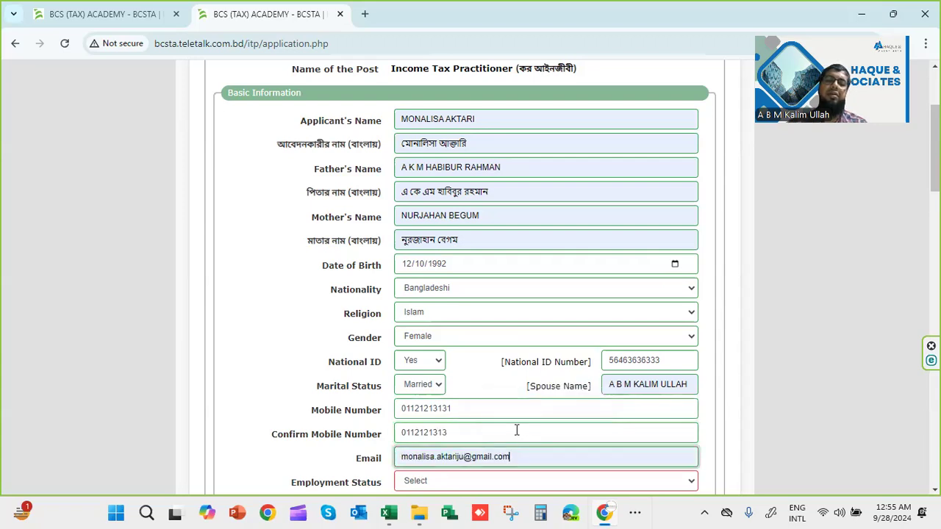
scroll(517, 429, "down", 3)
left_click(430, 293)
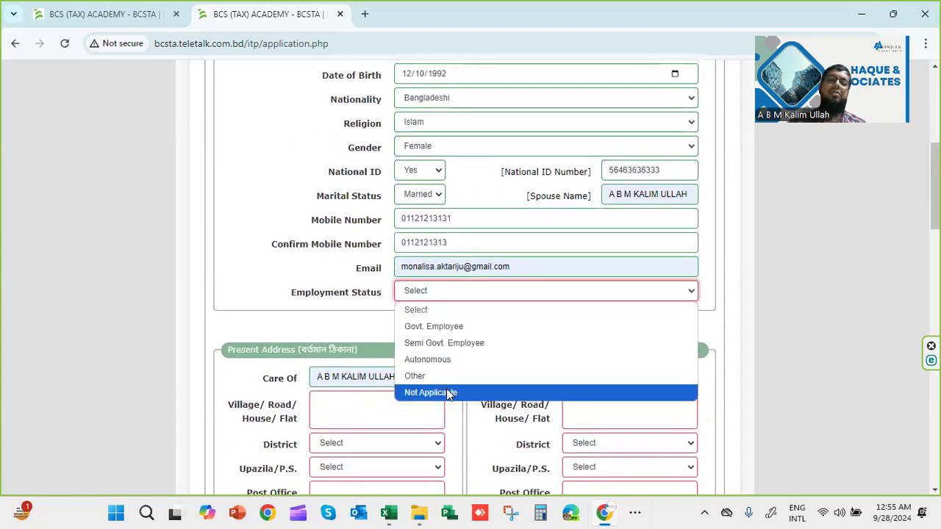
Set Employment Status to Not Applicable and begin the present Village/Road entry
left_click(447, 393)
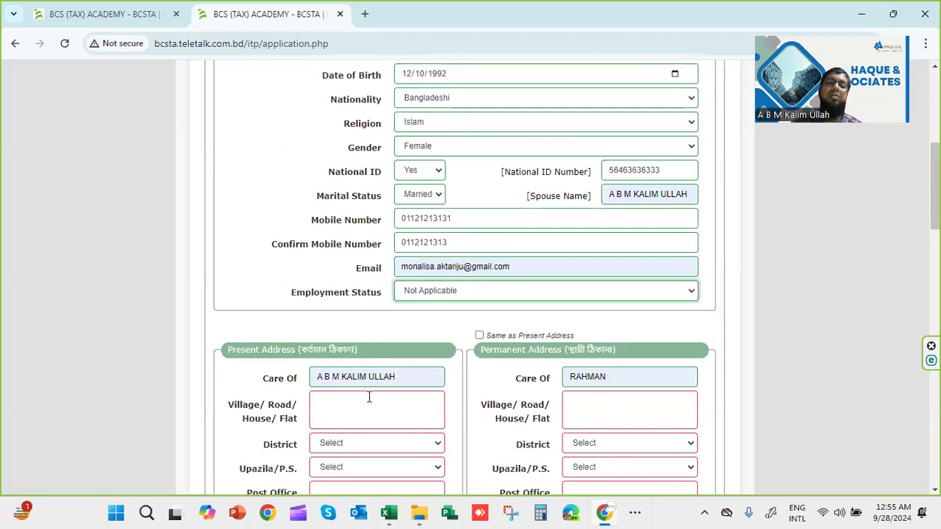
scroll(410, 413, "down", 2)
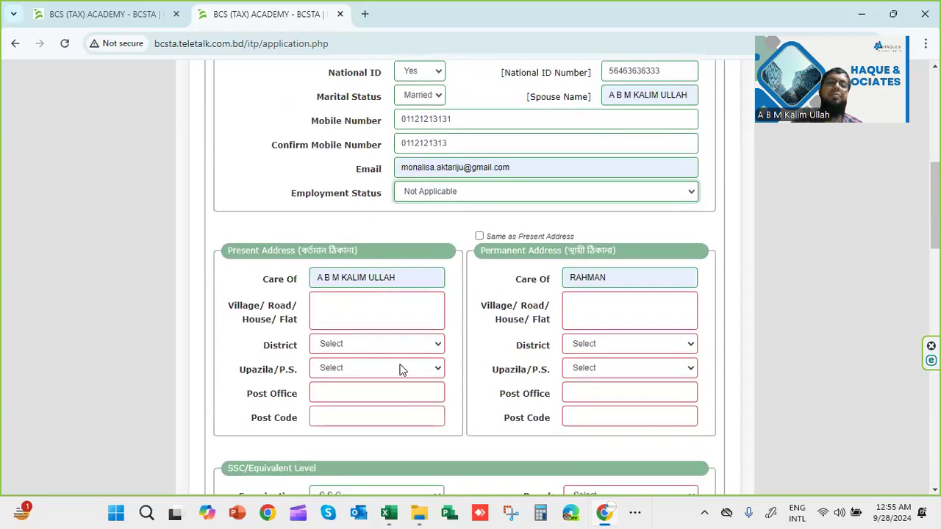
left_click(386, 320)
type("DDD")
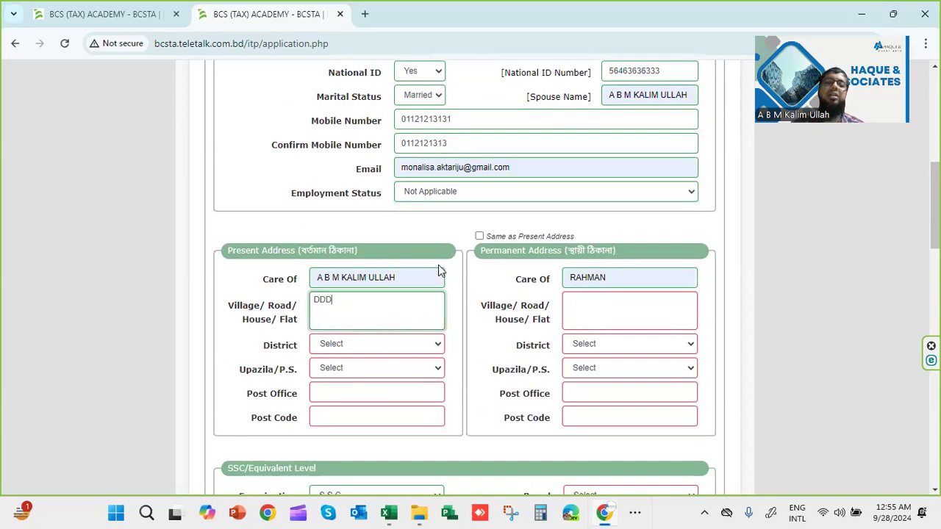
left_click(479, 236)
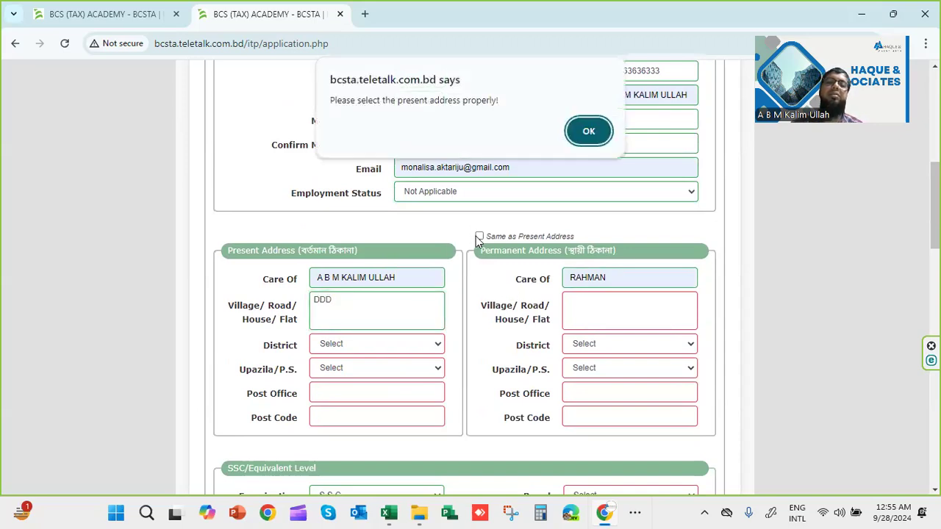
left_click(589, 132)
Fill the present address with district Dhaka, upazila Mugda, post office Wari and post code 1203
left_click(338, 345)
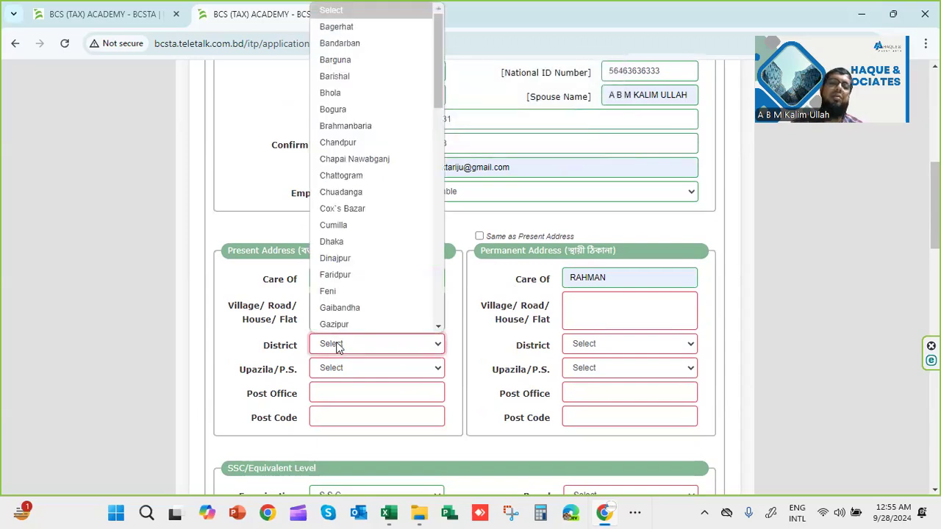
left_click(413, 241)
left_click(373, 366)
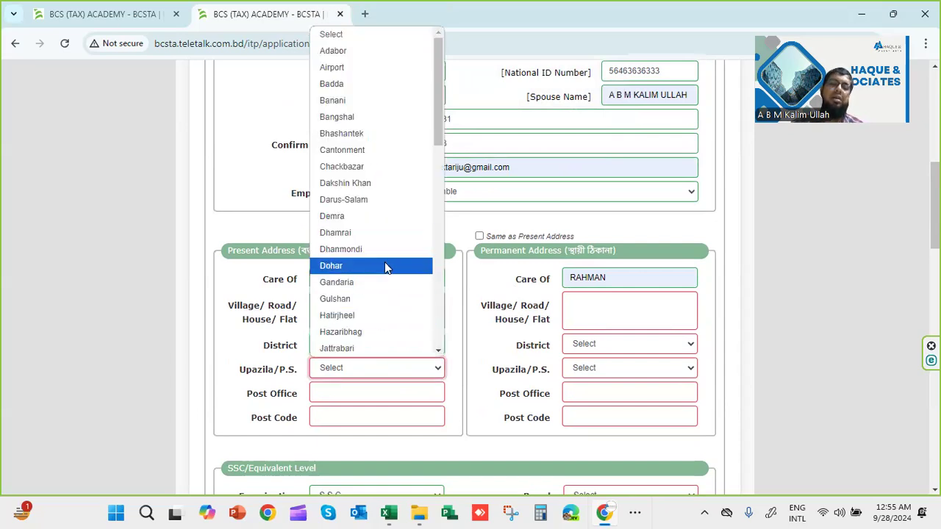
type("mu")
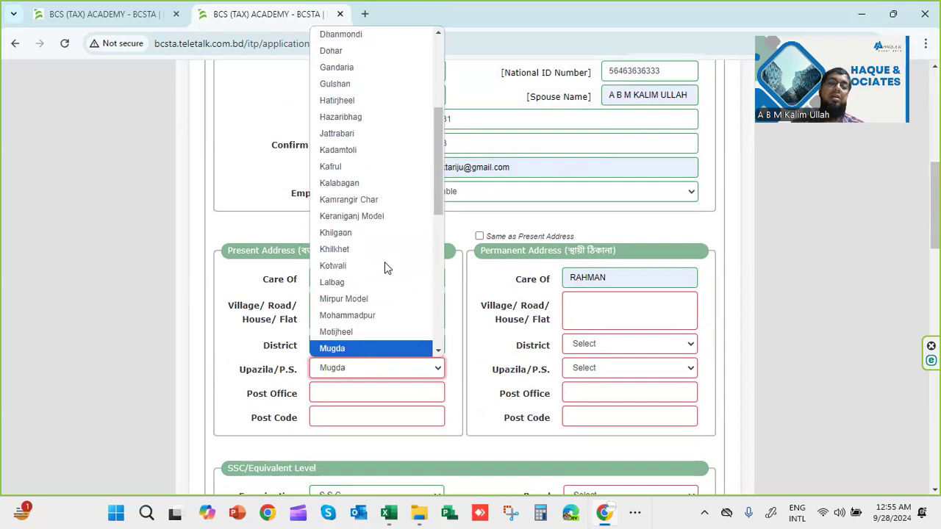
left_click(332, 348)
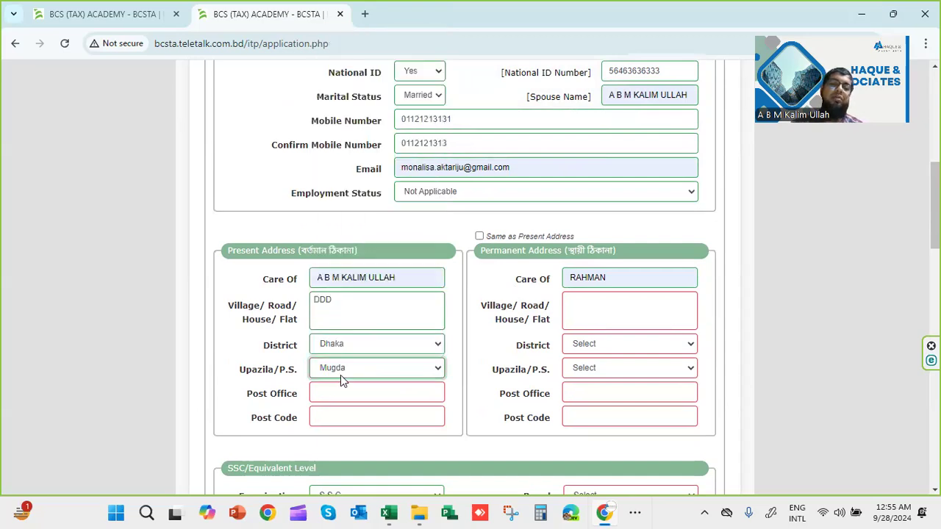
left_click(350, 392)
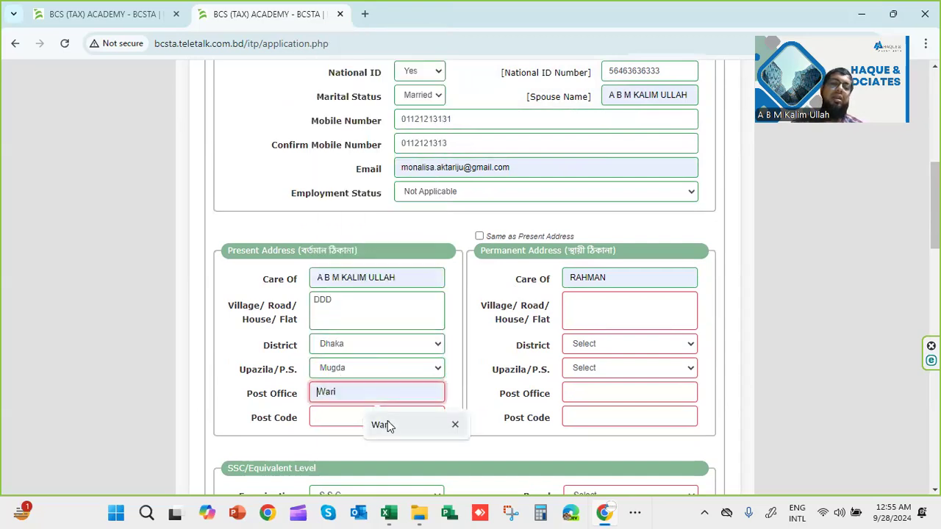
left_click(388, 426)
left_click(368, 418)
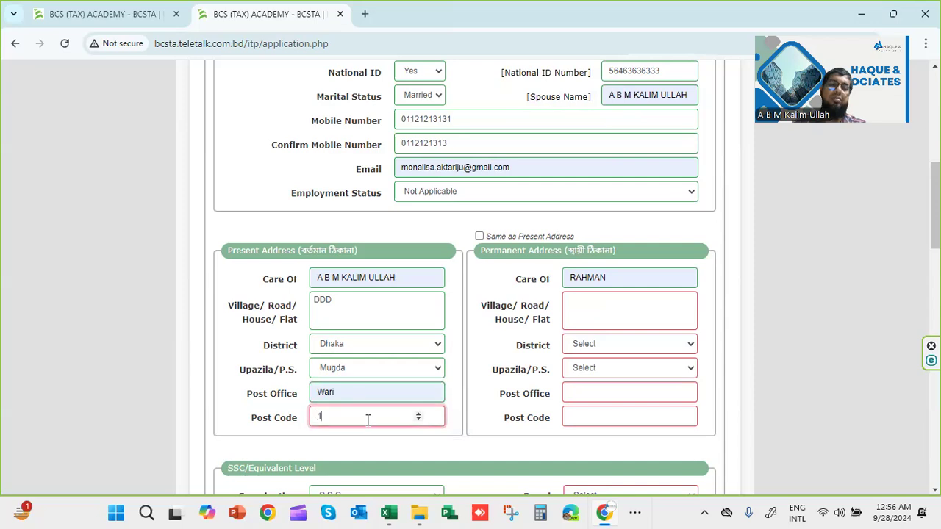
type("1203")
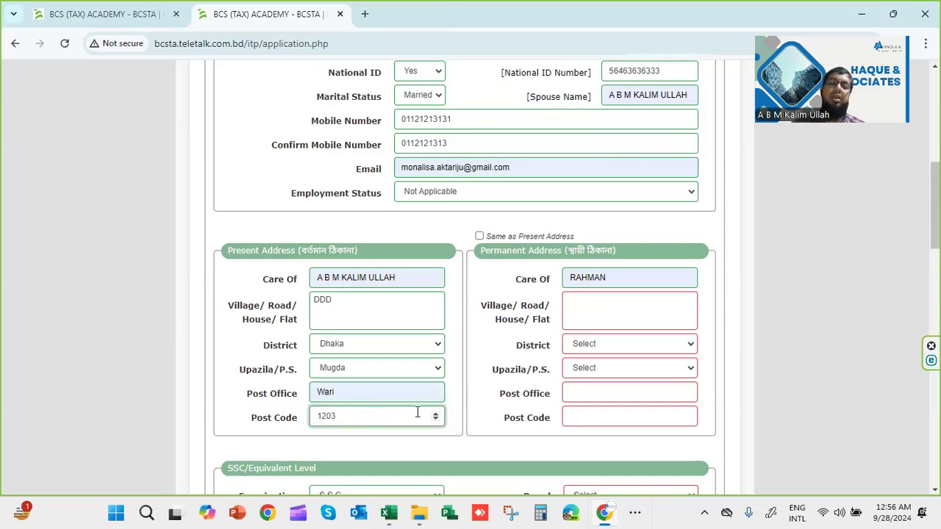
Tick Same as Present Address so the permanent address mirrors the present one
left_click(479, 236)
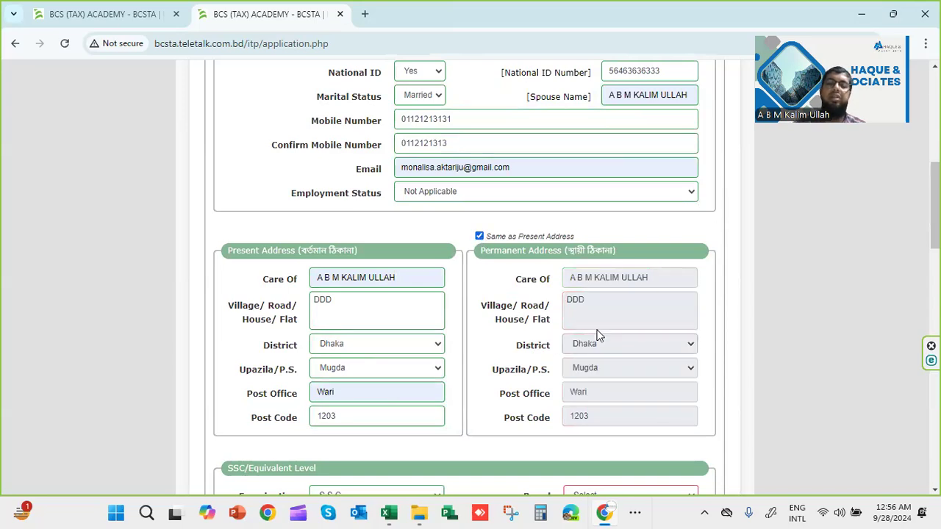
left_click(505, 78)
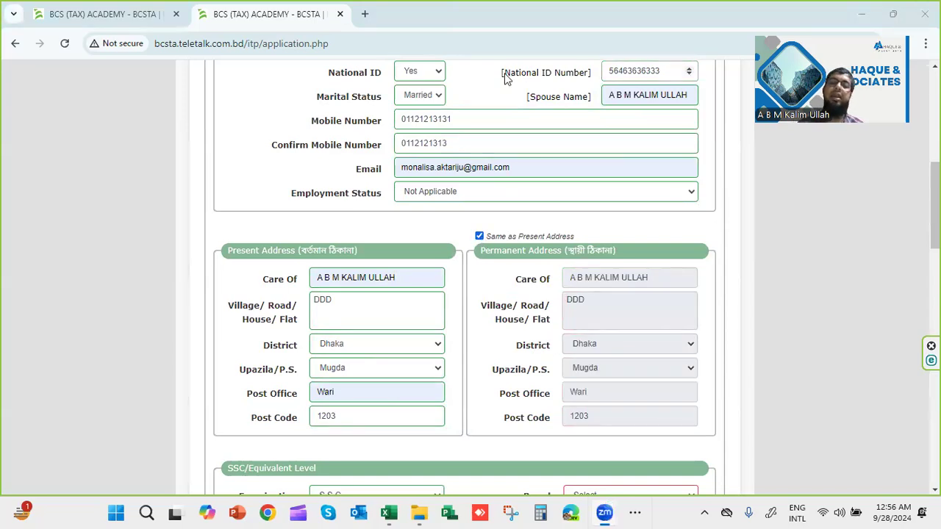
left_click_drag(483, 223, 477, 231)
left_click_drag(545, 259, 551, 417)
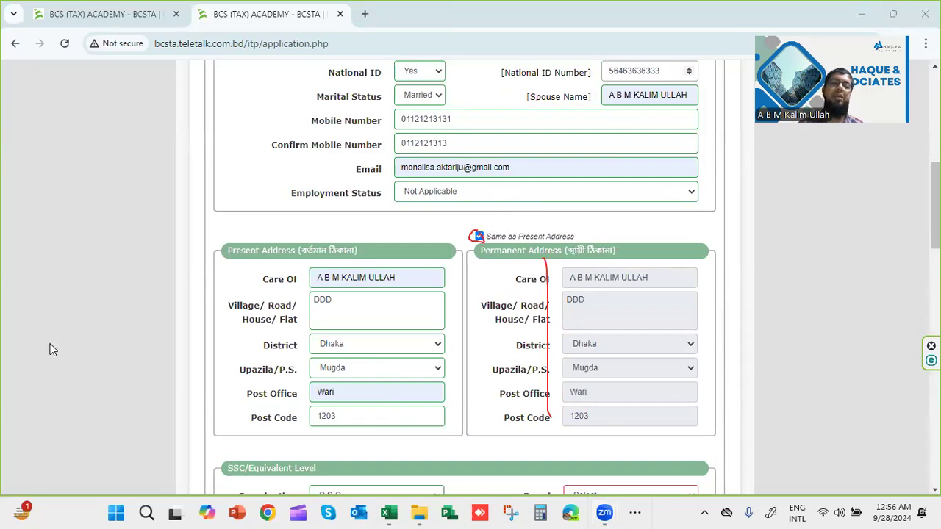
left_click(50, 344)
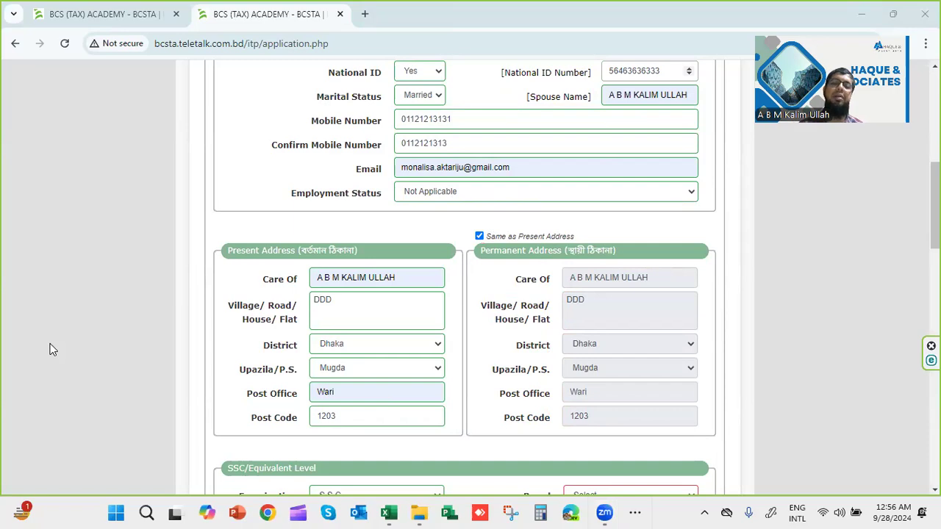
Enter the SSC roll number, with group Science and board Dhaka
scroll(262, 351, "down", 3)
left_click(368, 320)
type("354345334")
left_click(358, 342)
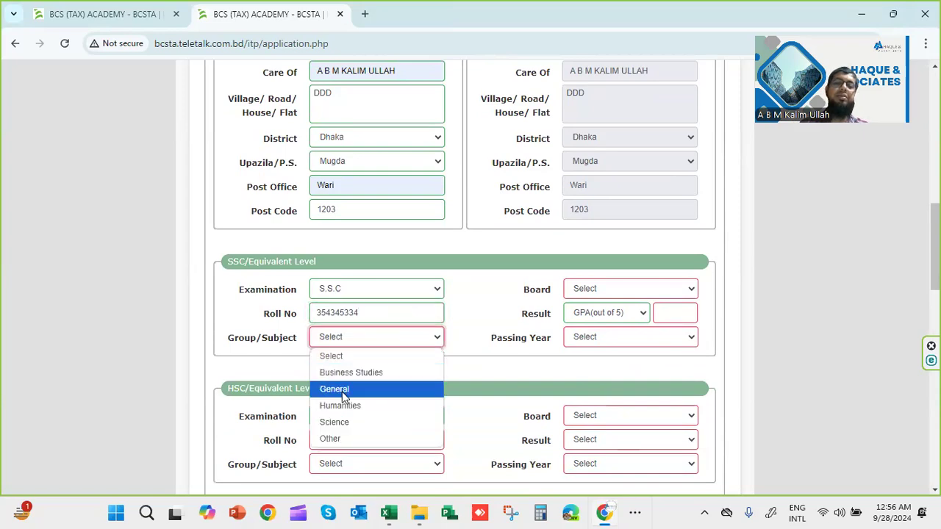
left_click(352, 423)
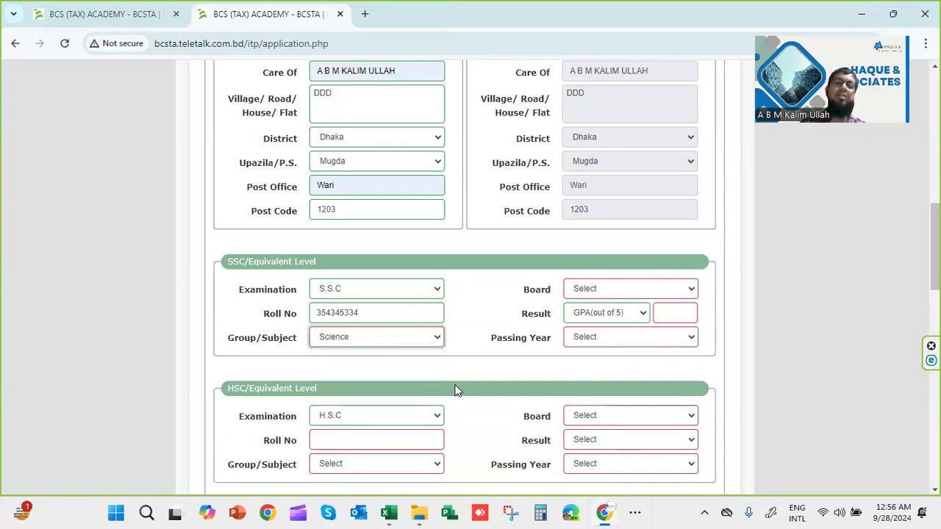
left_click(602, 291)
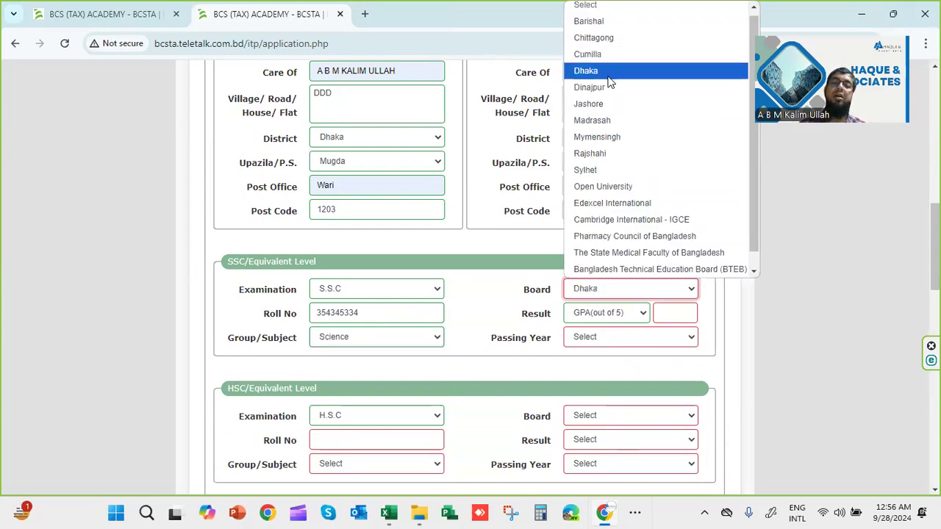
left_click(638, 73)
Record the SSC result as GPA (out of 5) 4 with passing year 2008
left_click(623, 313)
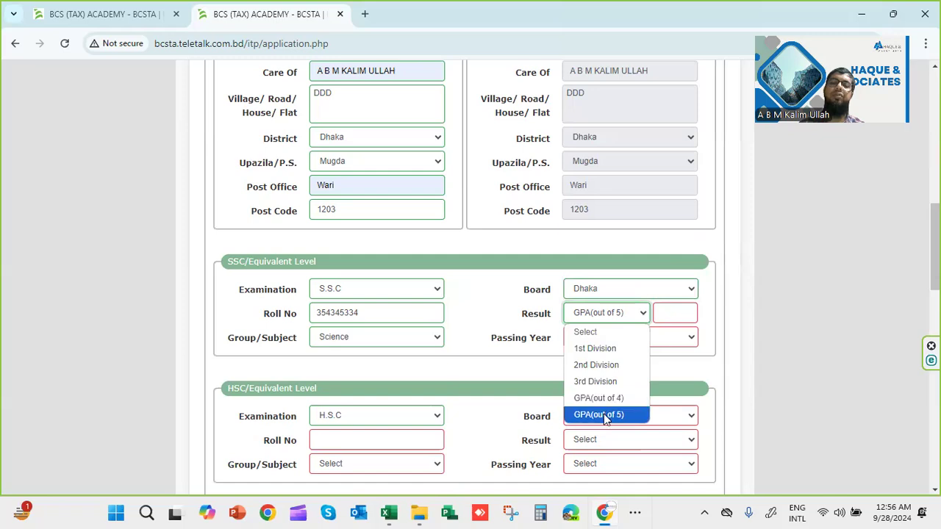
left_click(607, 414)
left_click(674, 311)
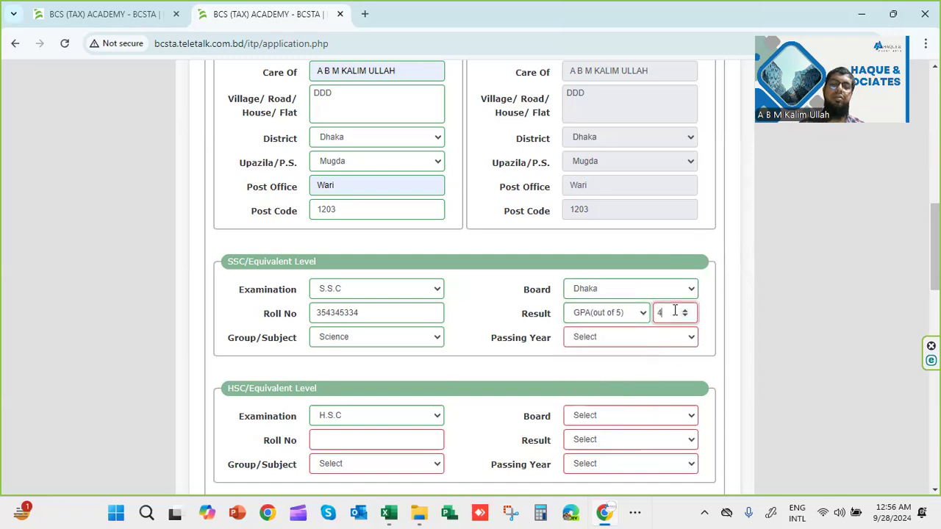
left_click(634, 339)
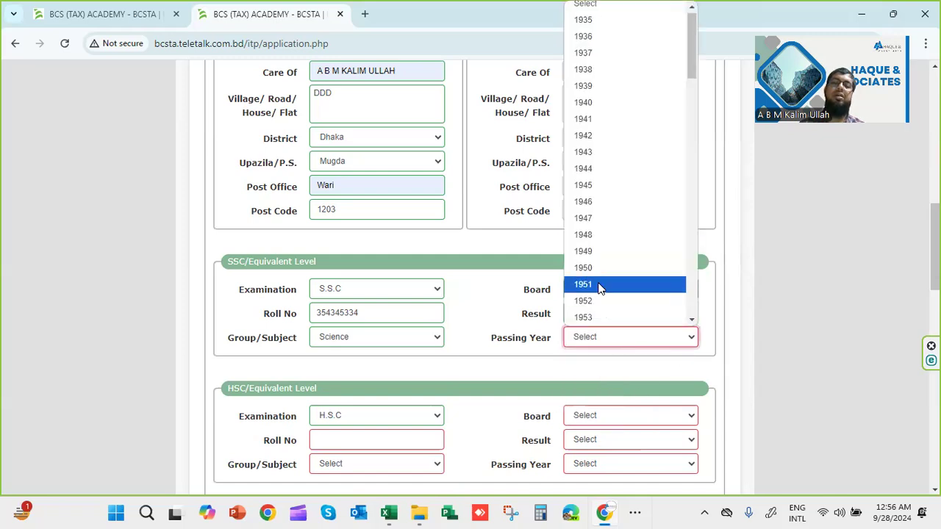
key("2")
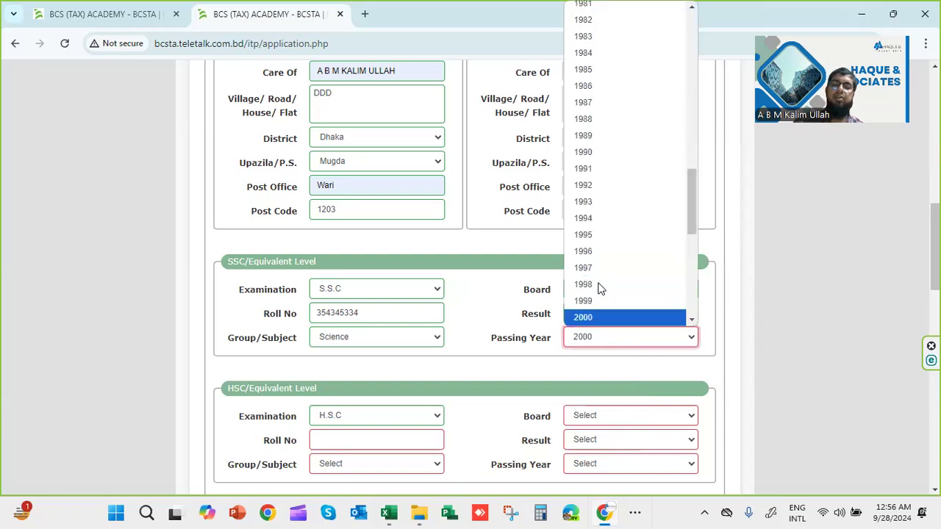
key("0")
key("0")
key("8")
key("Return")
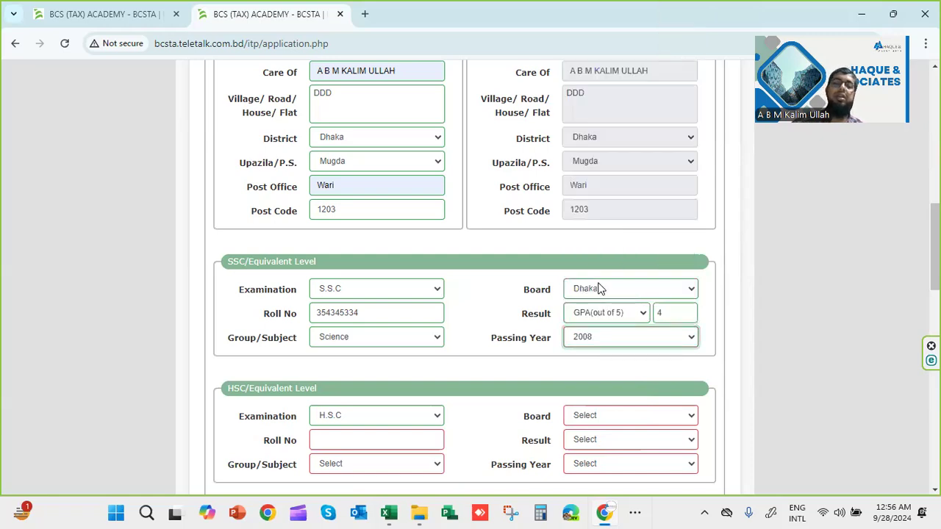
Keep H.S.C as the examination, enter the HSC roll number and choose Business Studies
left_click(394, 415)
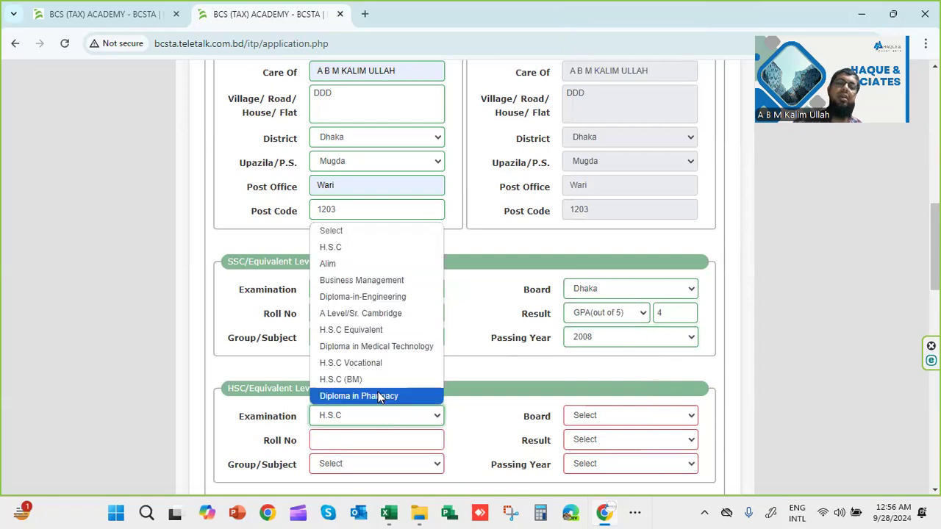
left_click(375, 247)
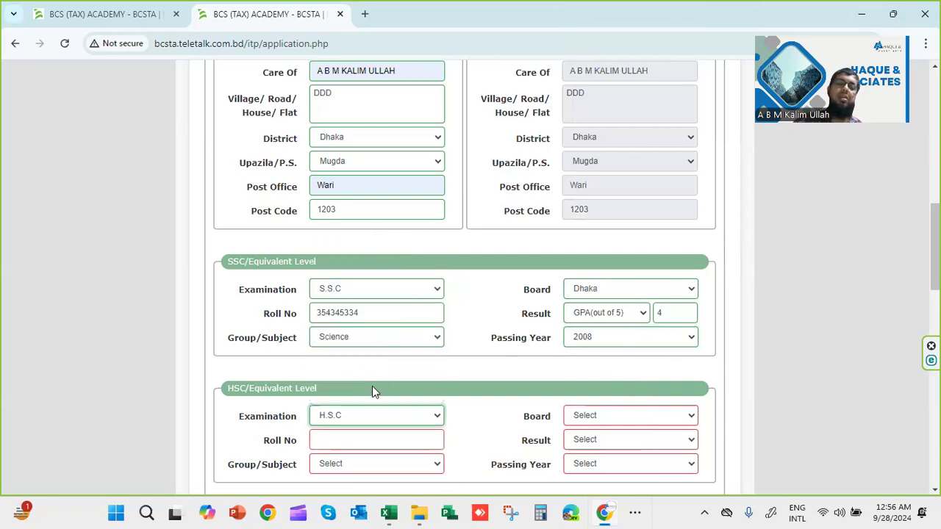
left_click(358, 441)
type("5235281234")
left_click(355, 465)
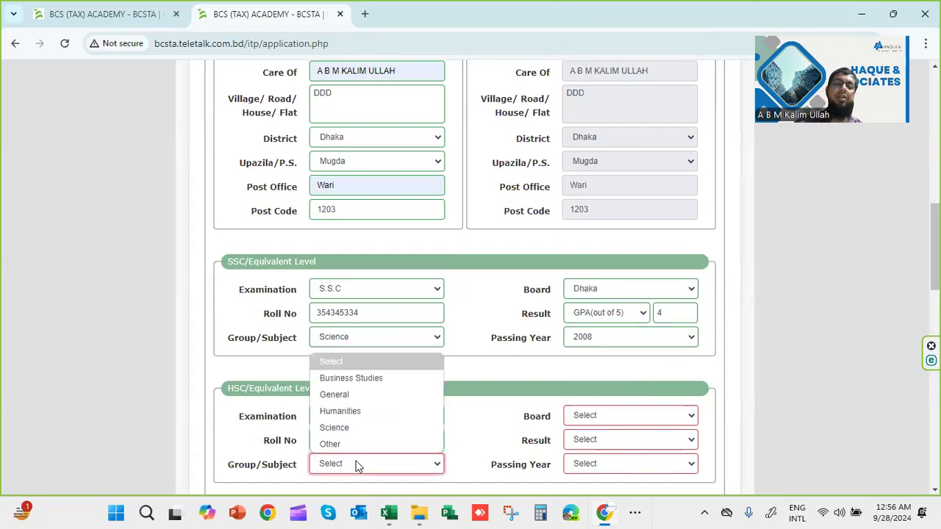
left_click(364, 379)
Set the HSC result type to GPA (out of 5) and board to Dhaka
left_click(636, 434)
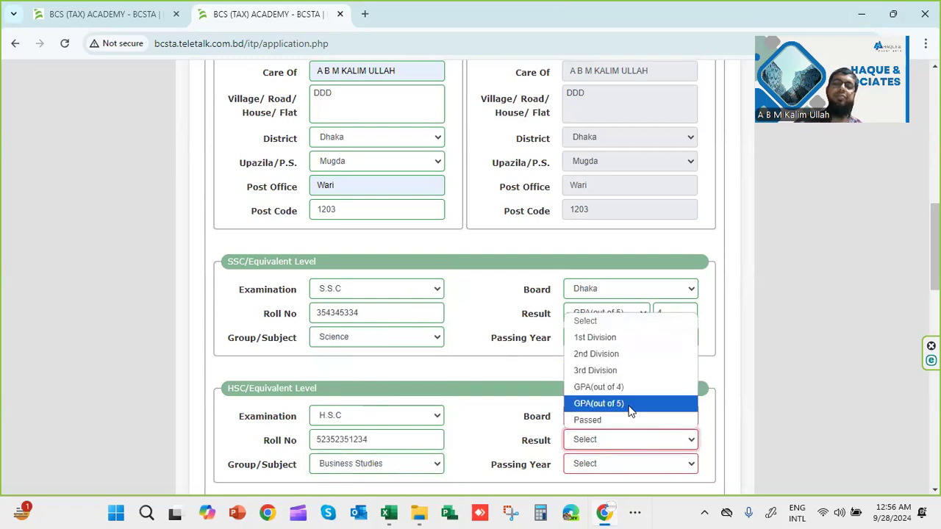
left_click(629, 410)
left_click(629, 412)
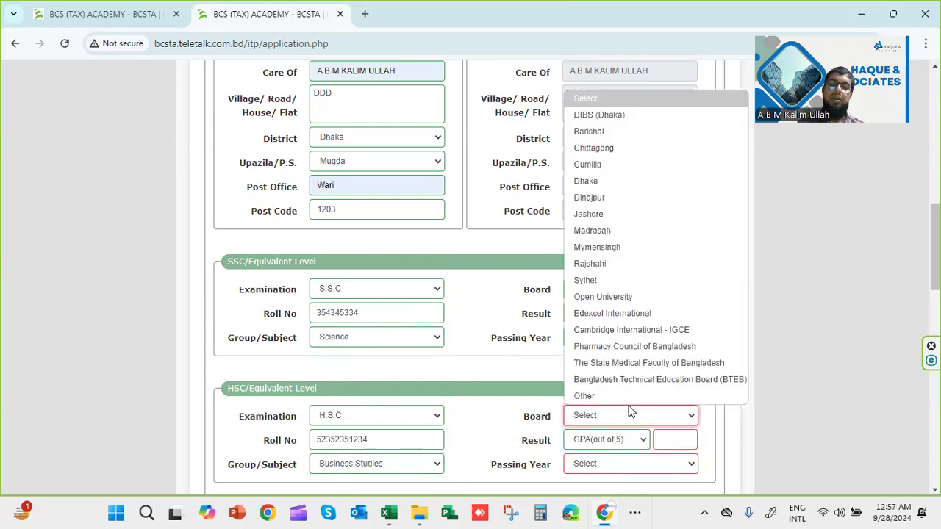
key("Down")
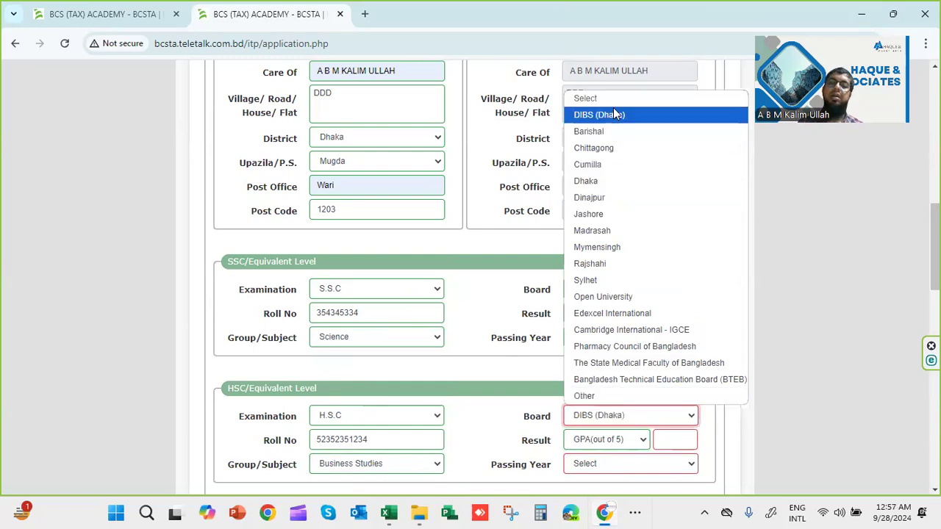
left_click(609, 181)
scroll(609, 387, "down", 2)
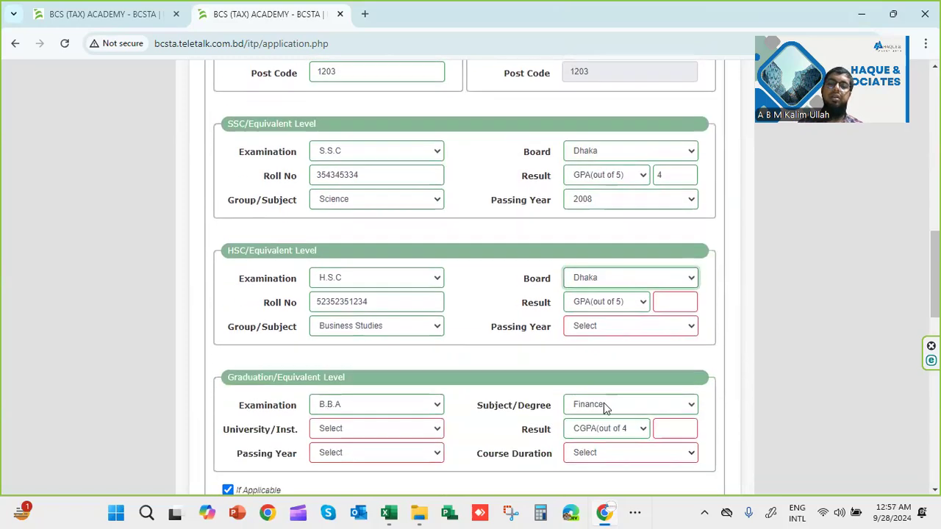
left_click(676, 302)
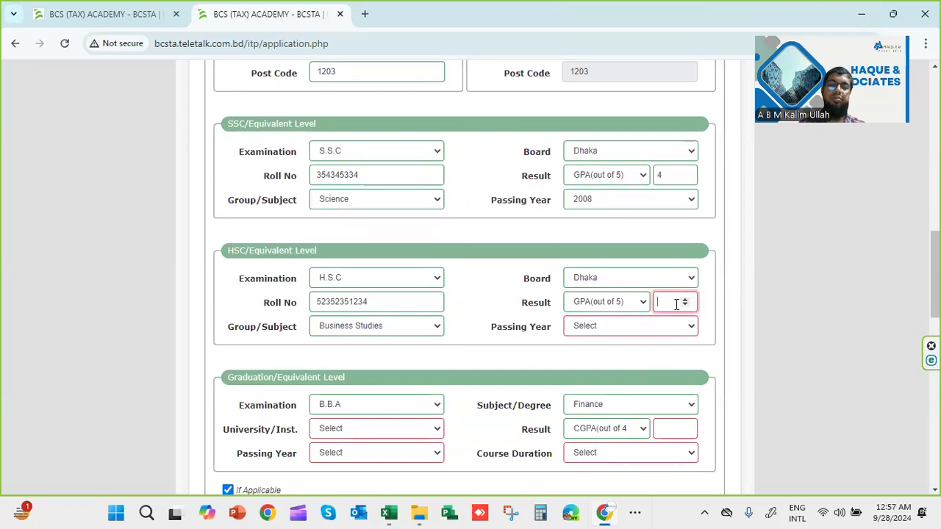
Start choosing the HSC passing year from the year list
left_click(614, 324)
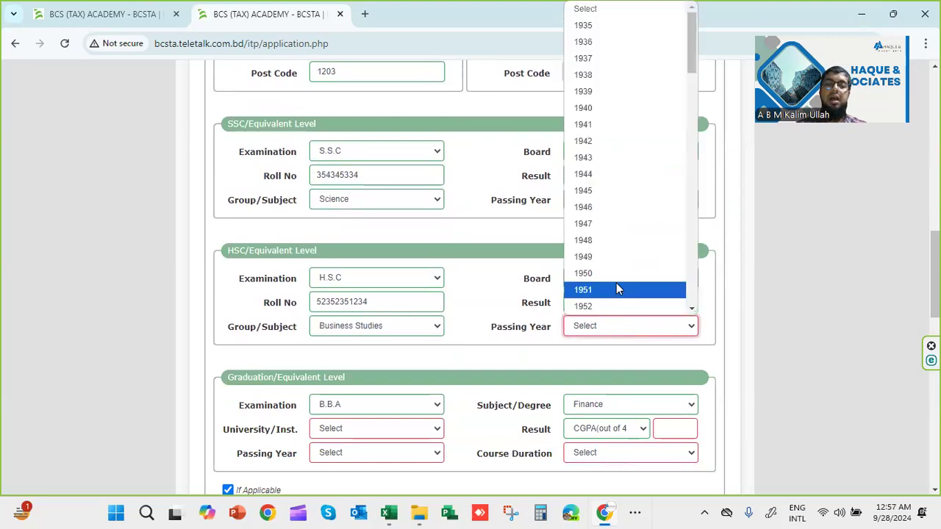
key("2")
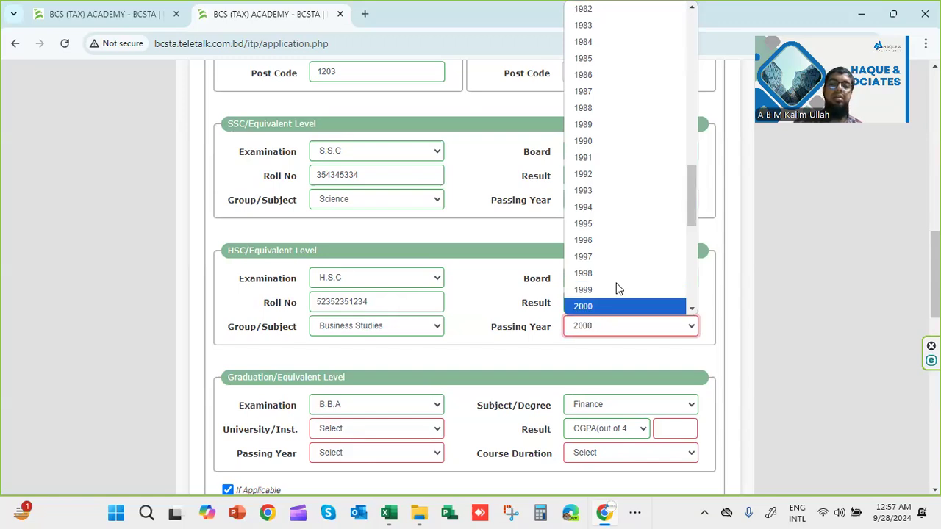
key("Down")
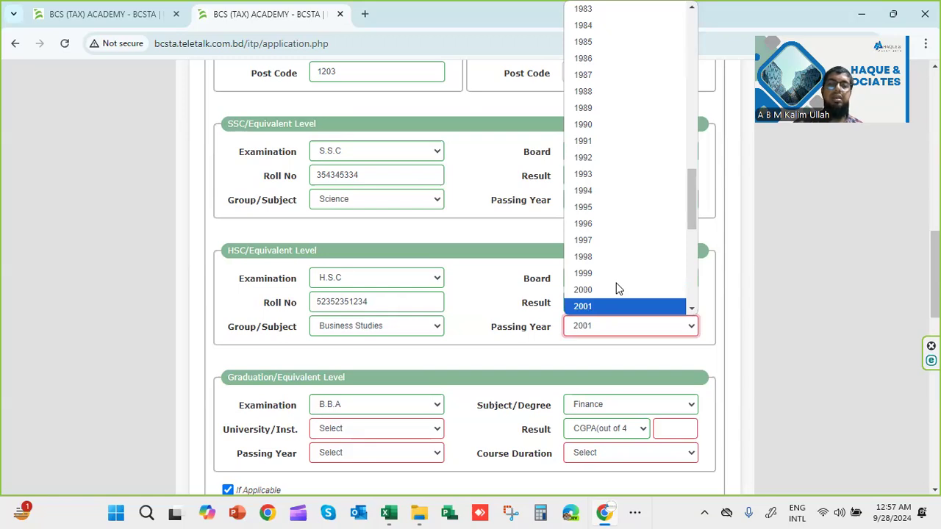
scroll(616, 289, "down", 5)
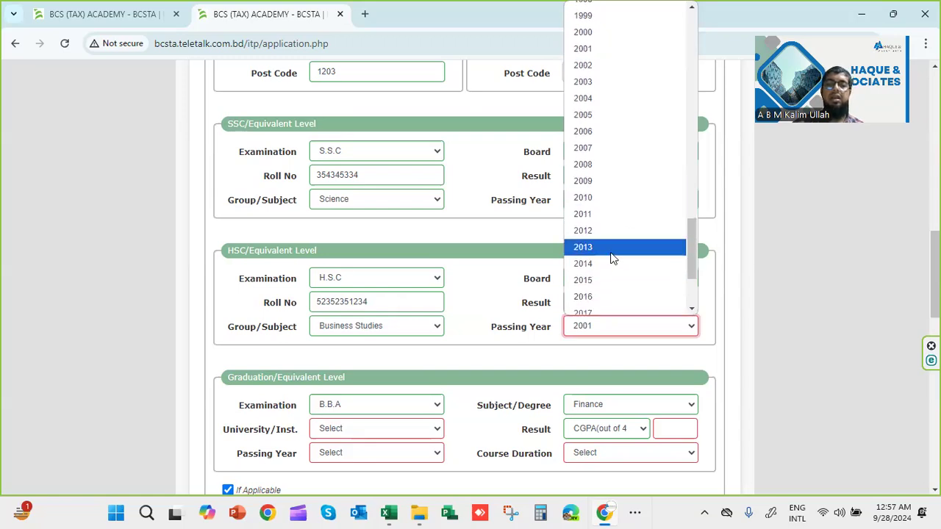
Set HSC passing year 2010, graduation university Bangabandhu Sheikh Mujib Medical University, graduation year 2015
left_click(597, 198)
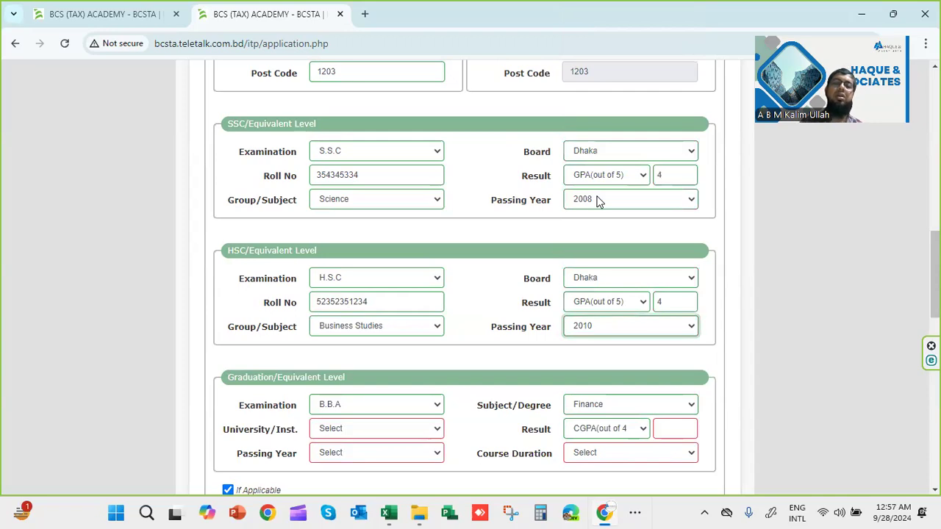
scroll(336, 439, "down", 1)
left_click(381, 364)
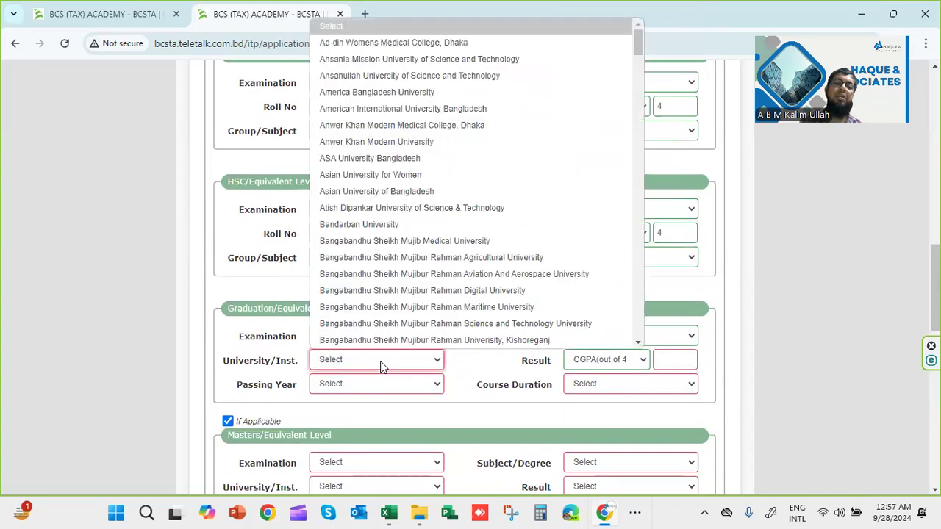
left_click(397, 242)
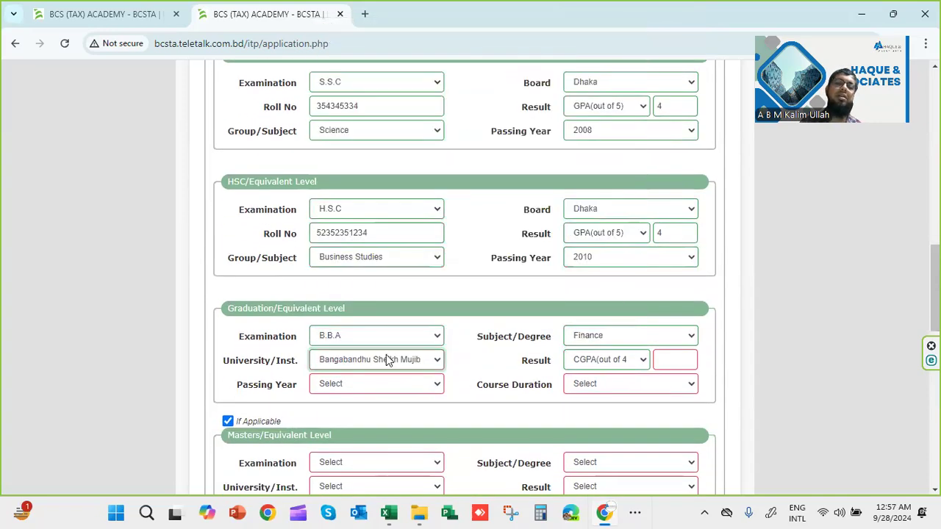
left_click(385, 390)
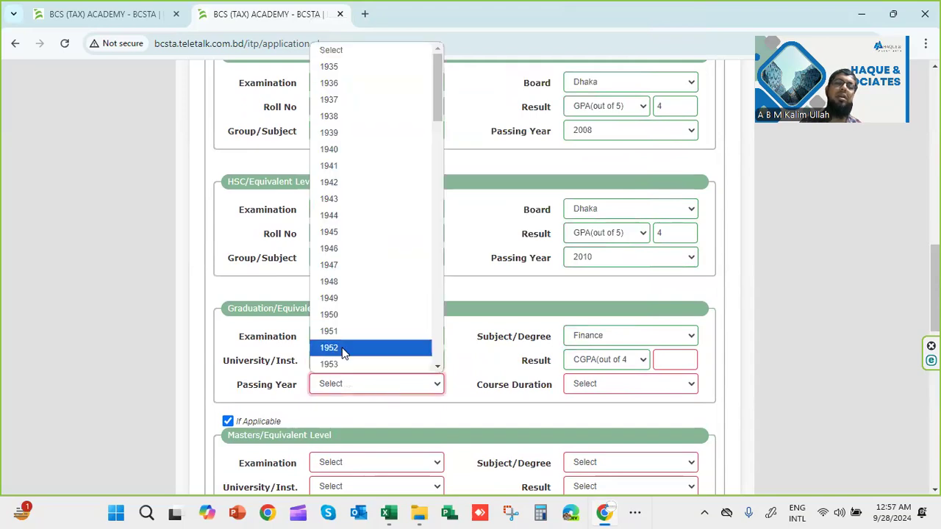
type("20105")
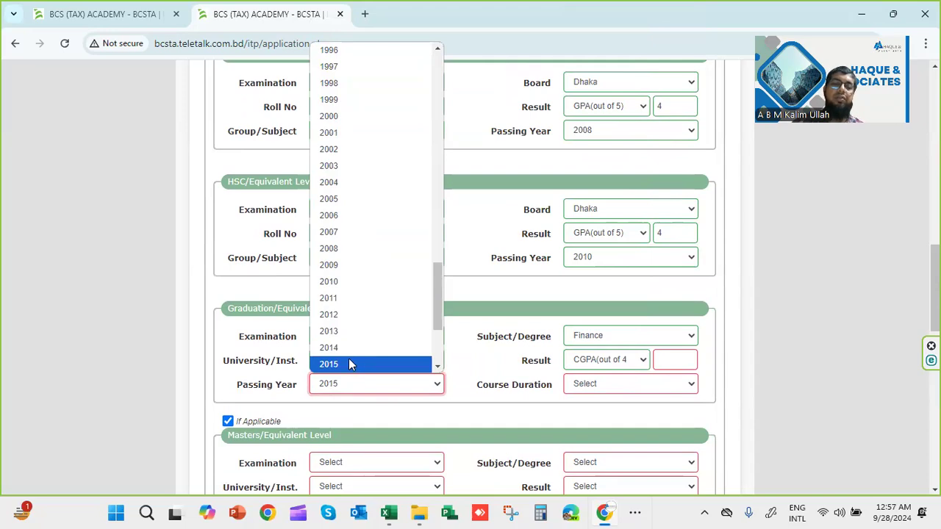
left_click(349, 363)
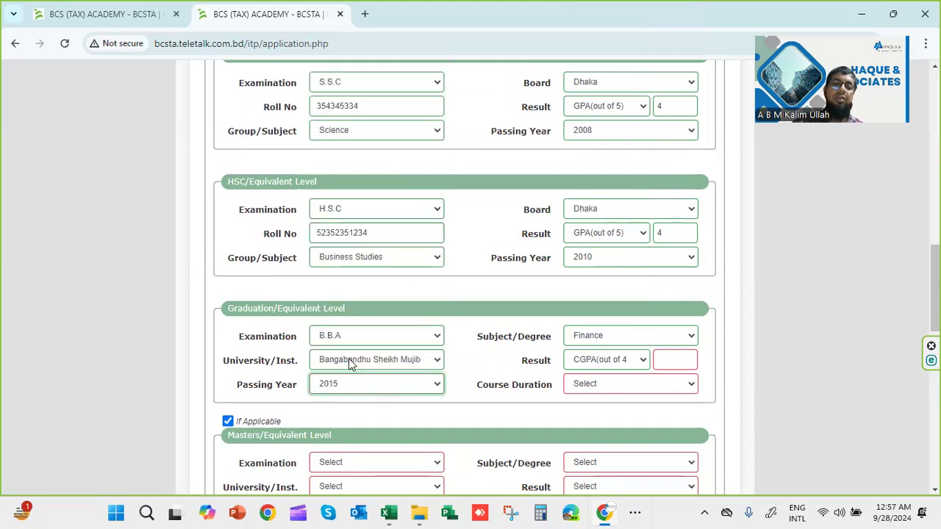
Enter graduation CGPA 3, course duration 04 Years, and untick the Masters section
left_click(676, 362)
type("3")
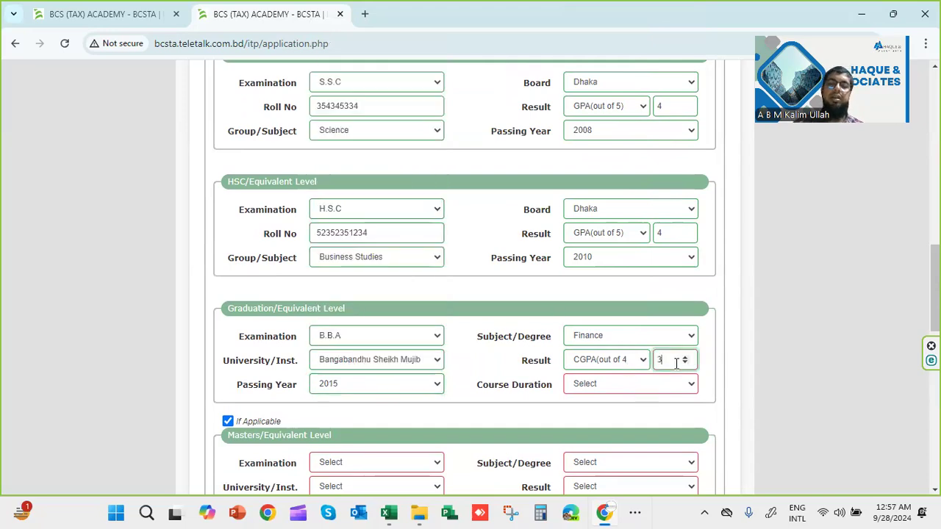
left_click(618, 385)
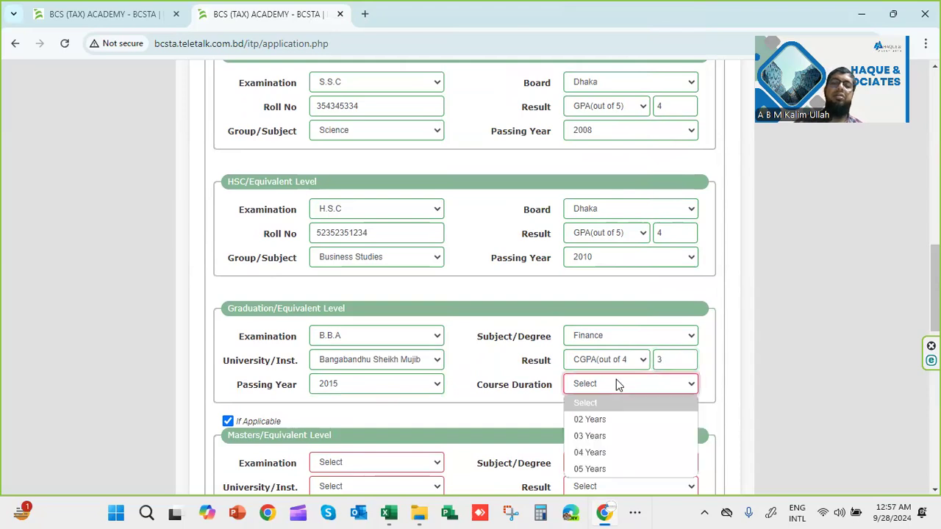
left_click(606, 452)
scroll(605, 453, "down", 3)
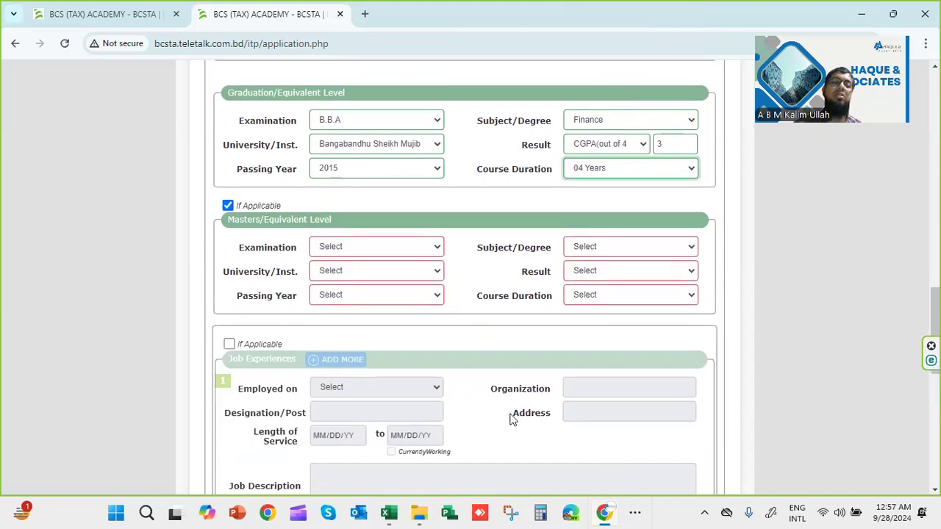
left_click(229, 207)
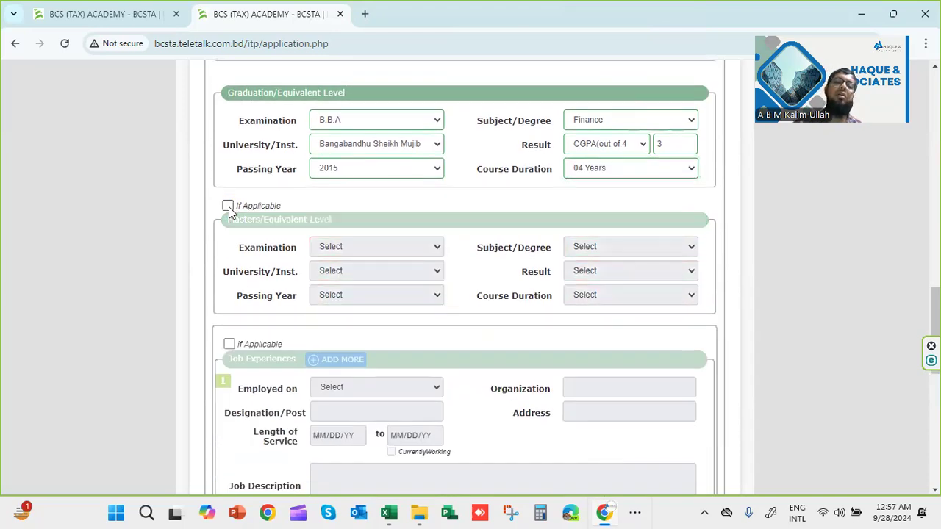
Answer No to Other Qualifications question 4 and type the captcha verification code
scroll(247, 390, "down", 4)
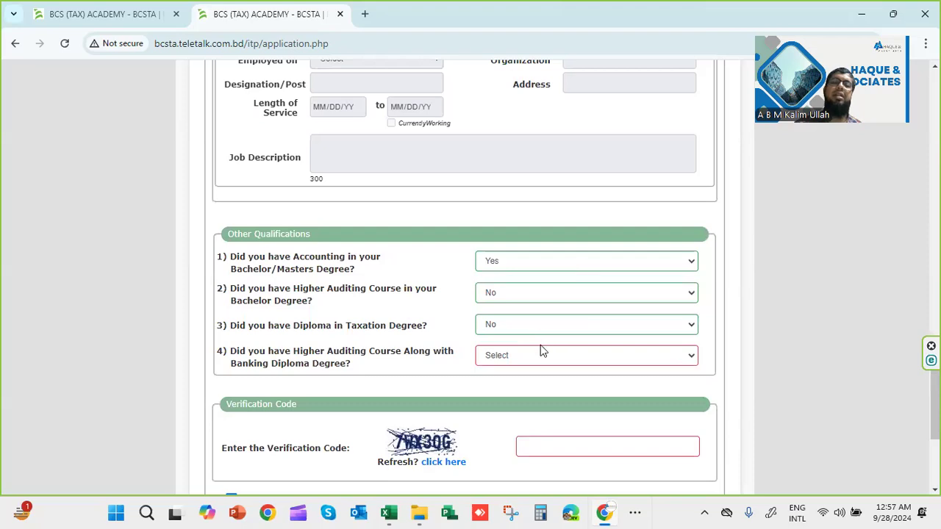
left_click(550, 364)
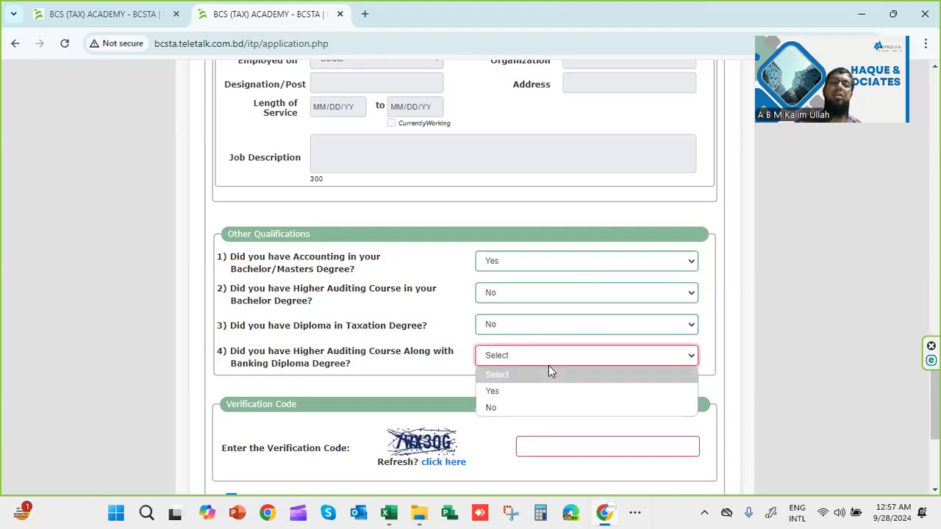
left_click(505, 407)
left_click(553, 448)
type("7")
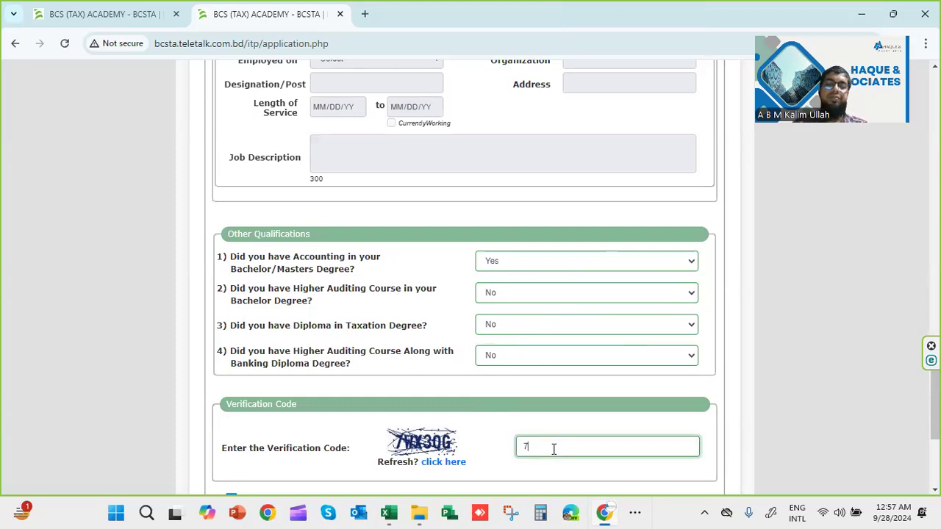
type("WX30")
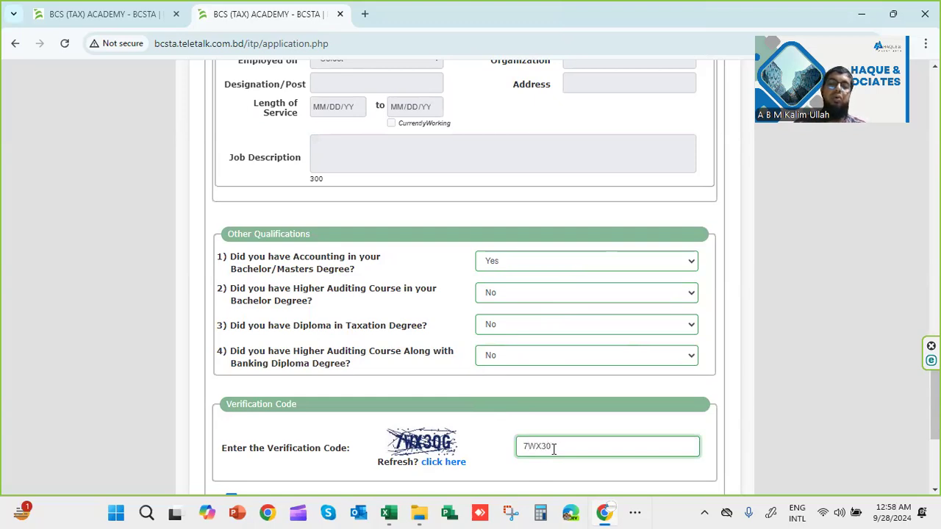
type("G")
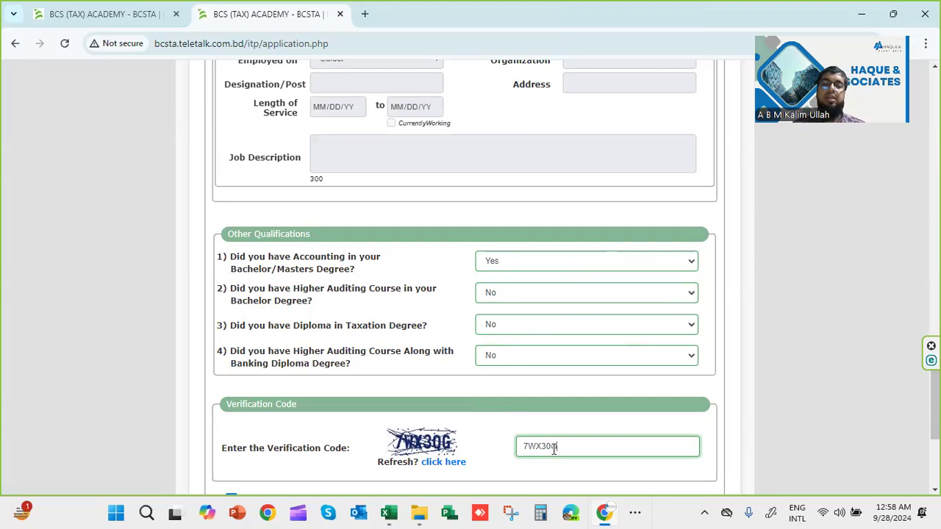
scroll(553, 448, "down", 1)
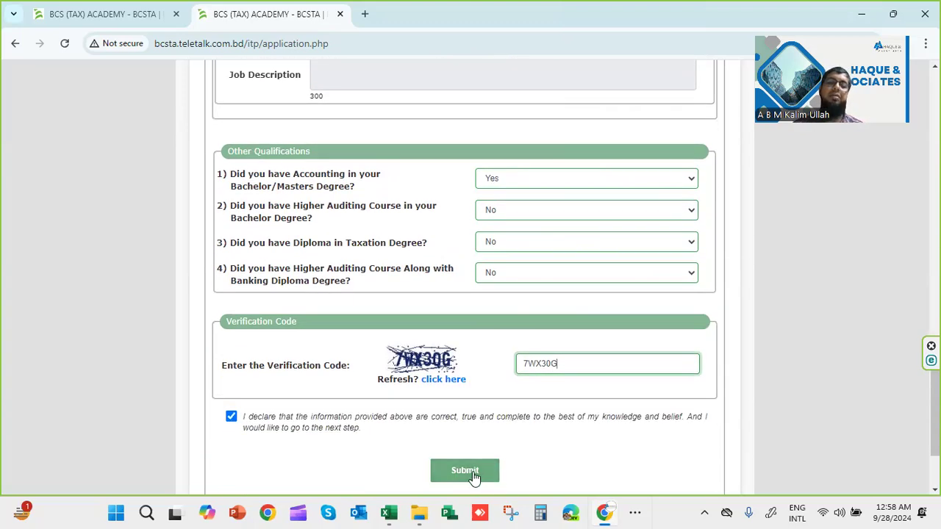
After the invalid NID alert on submit, replace the National ID with a valid ten-digit number
left_click(474, 478)
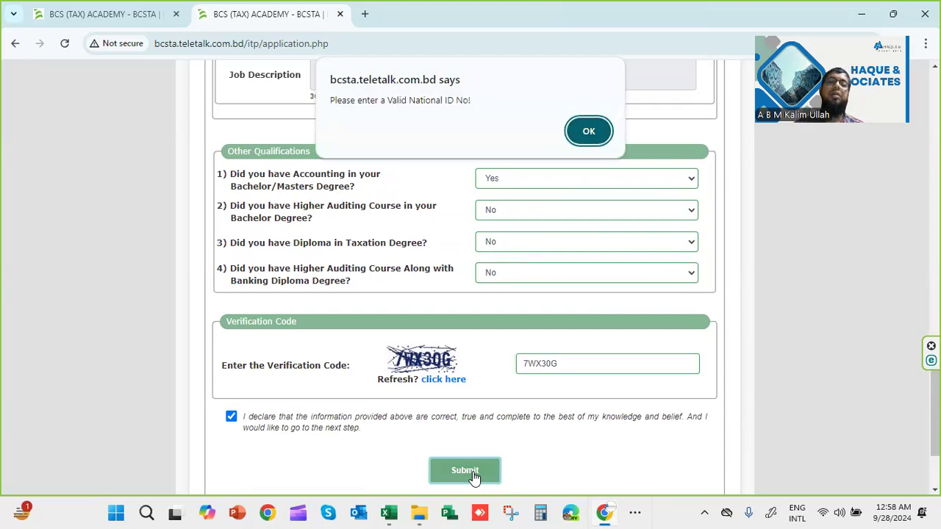
left_click(588, 131)
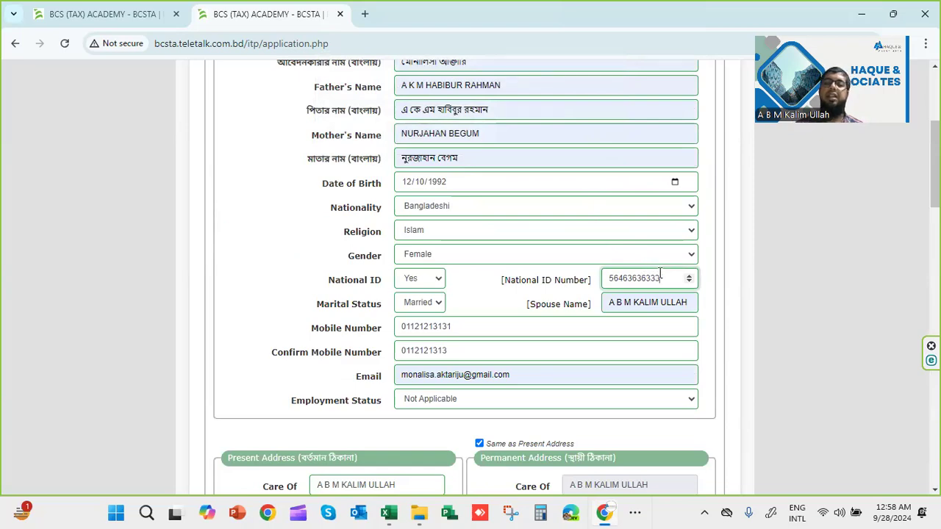
key("BackSpace")
key("BackSpace")
key("BackSpace")
key("BackSpace")
key("BackSpace")
key("BackSpace")
key("BackSpace")
key("BackSpace")
key("BackSpace")
key("BackSpace")
key("BackSpace")
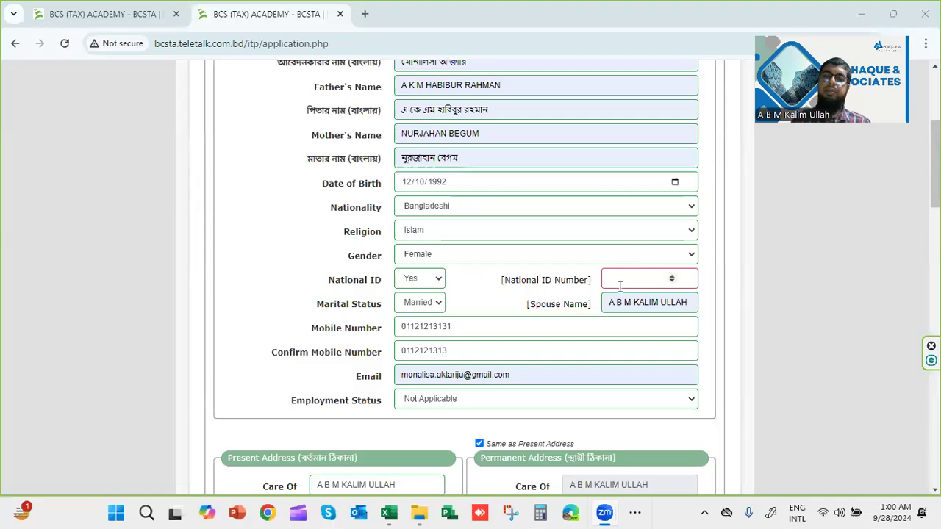
left_click(616, 278)
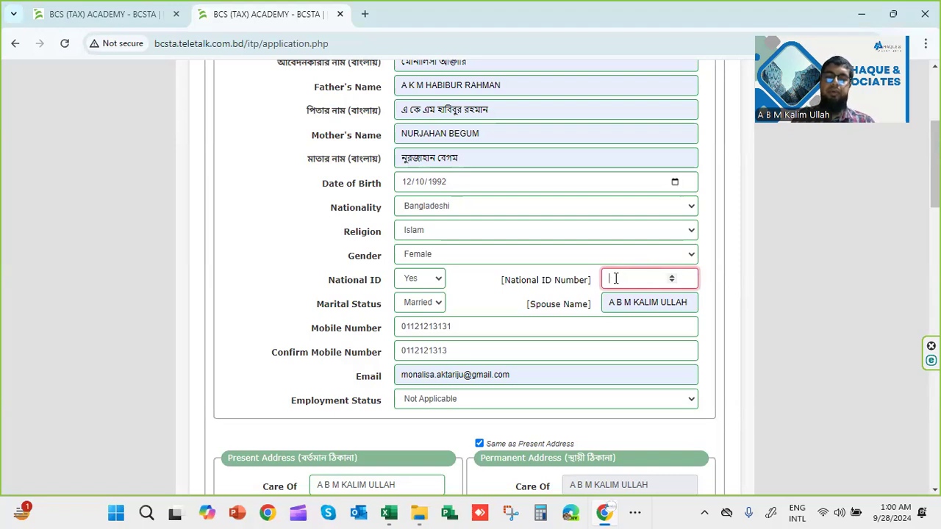
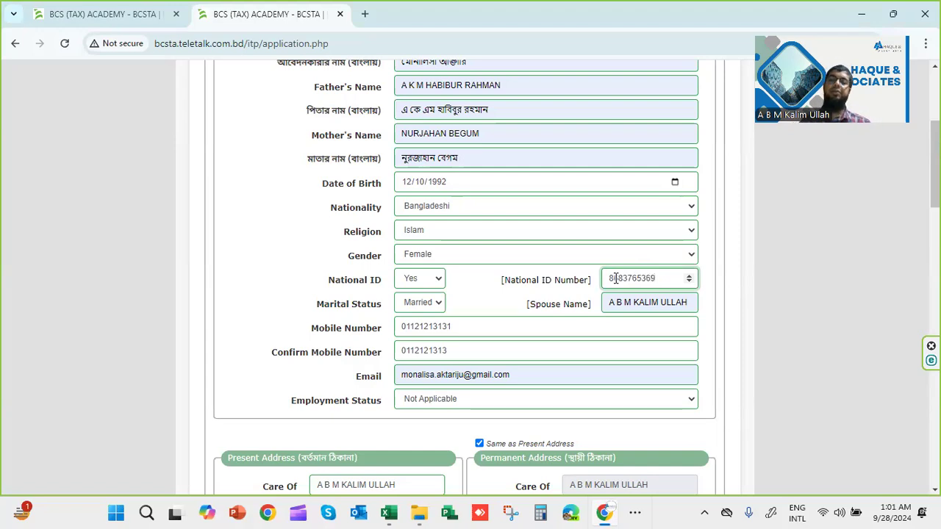
scroll(582, 317, "down", 10)
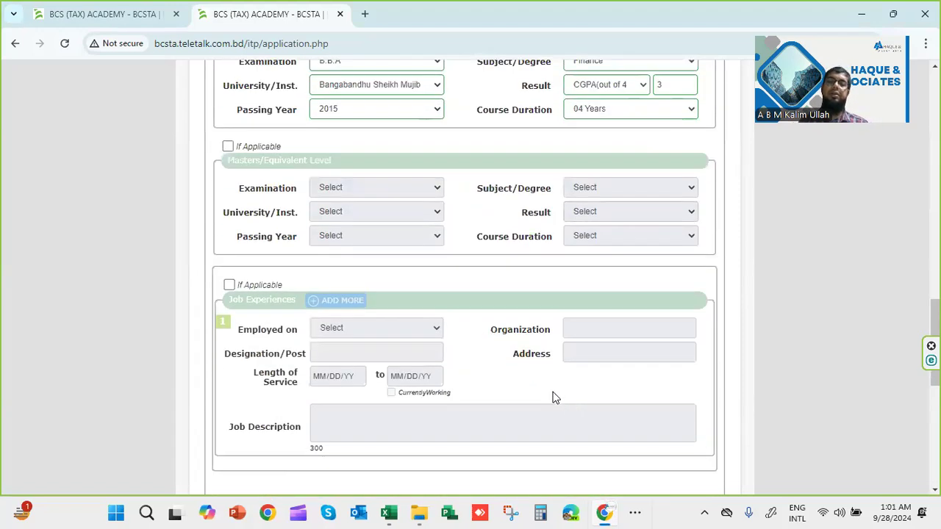
scroll(556, 398, "down", 10)
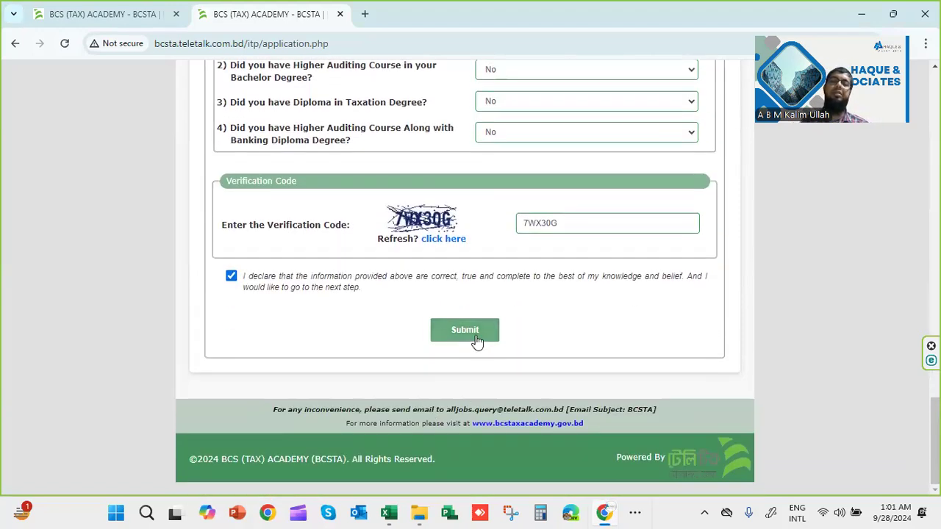
After the mismatch alert on submit, retype both Mobile Number and Confirm Mobile Number with the new number
left_click(477, 340)
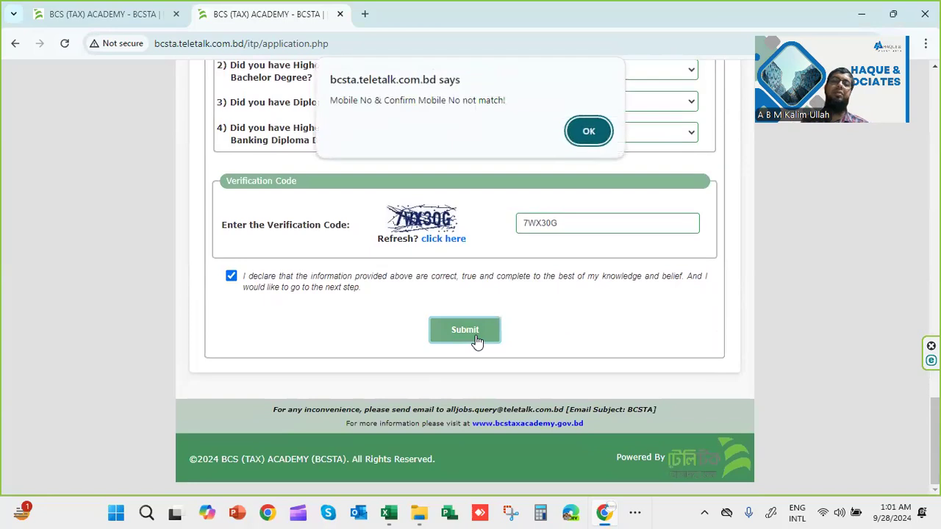
left_click(586, 133)
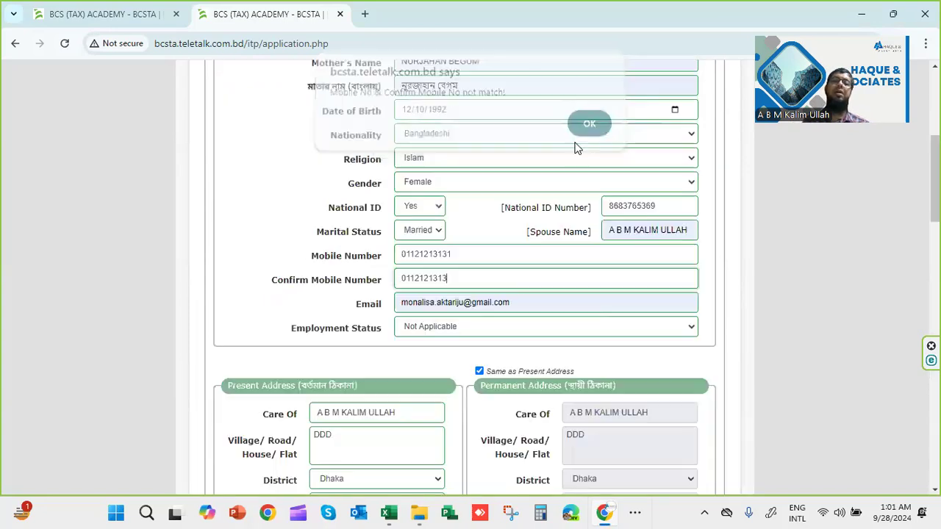
left_click_drag(473, 255, 336, 255)
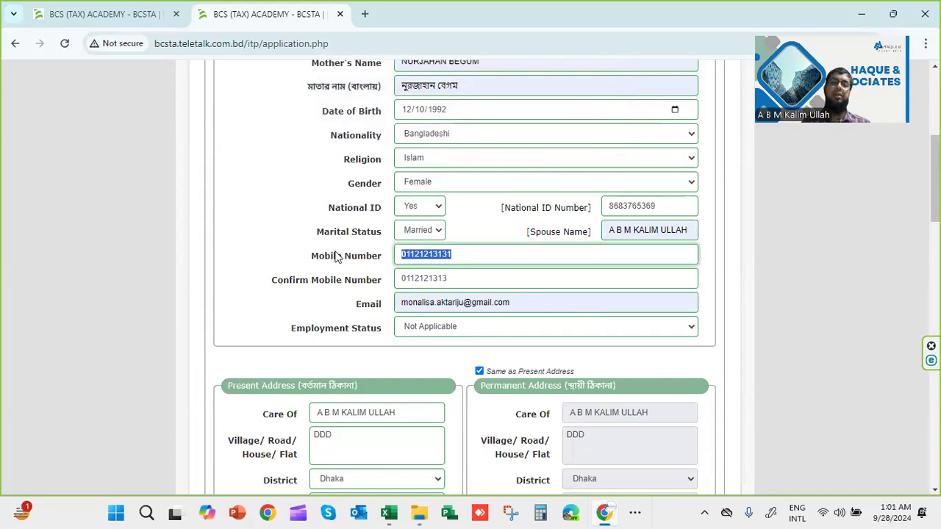
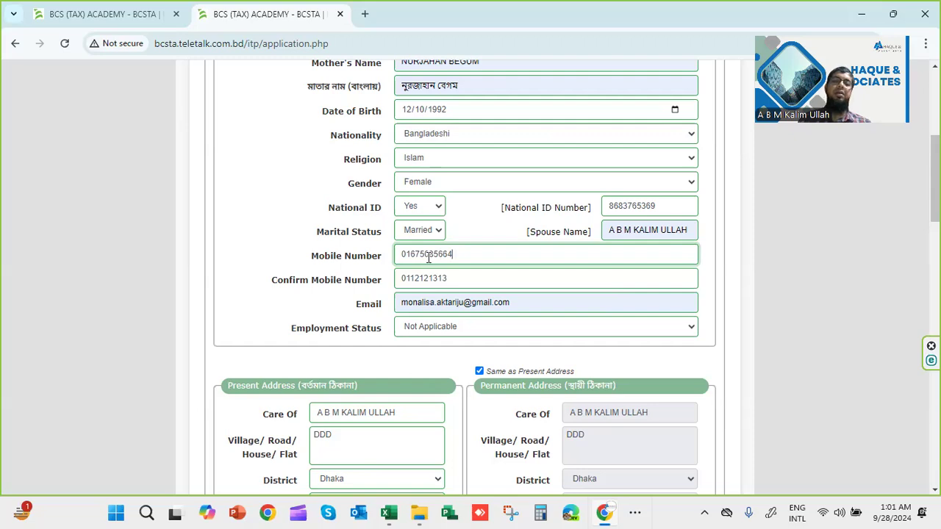
double_click(432, 281)
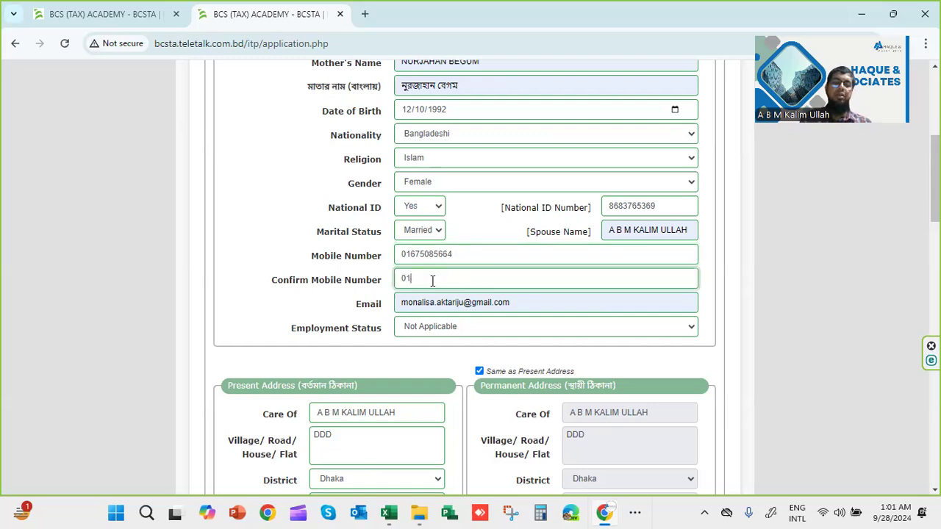
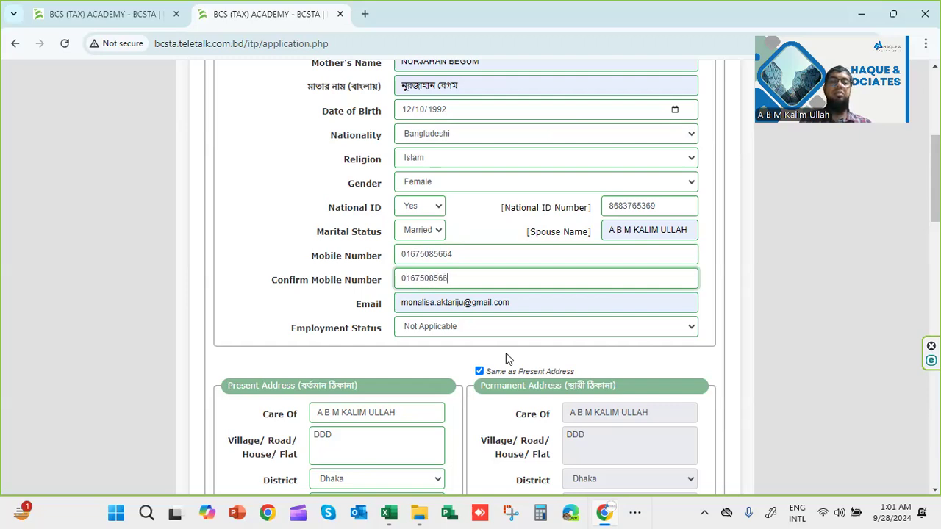
scroll(505, 359, "down", 20)
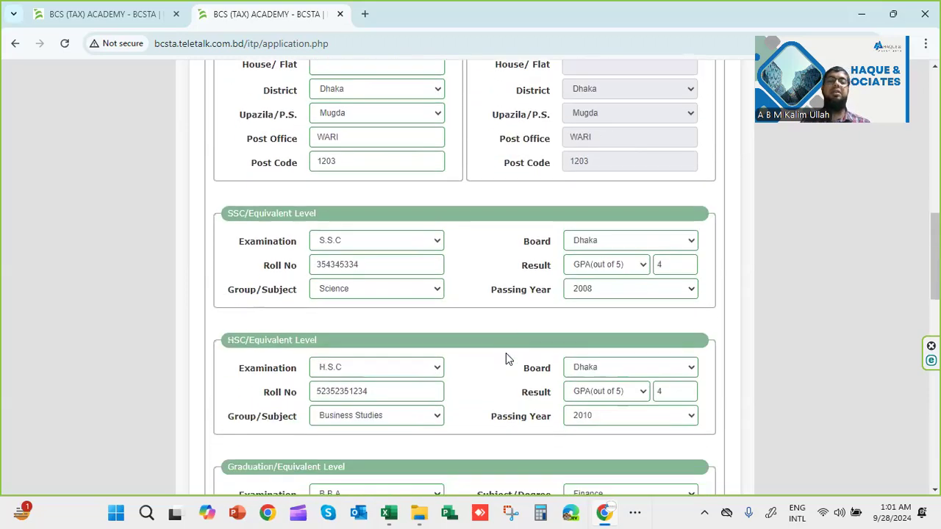
scroll(506, 359, "down", 2)
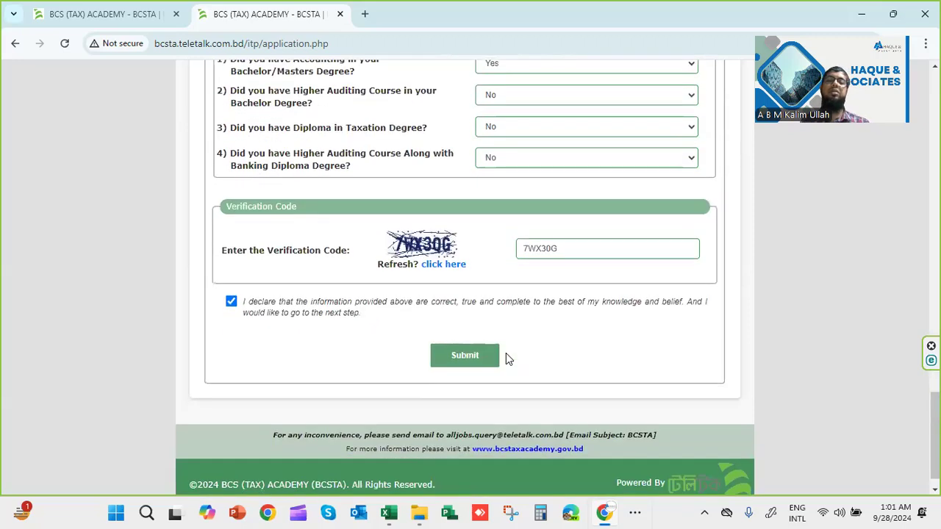
Submit the form, choose 'Go Back & Try Again?' after the captcha error, then go back a page
left_click(479, 359)
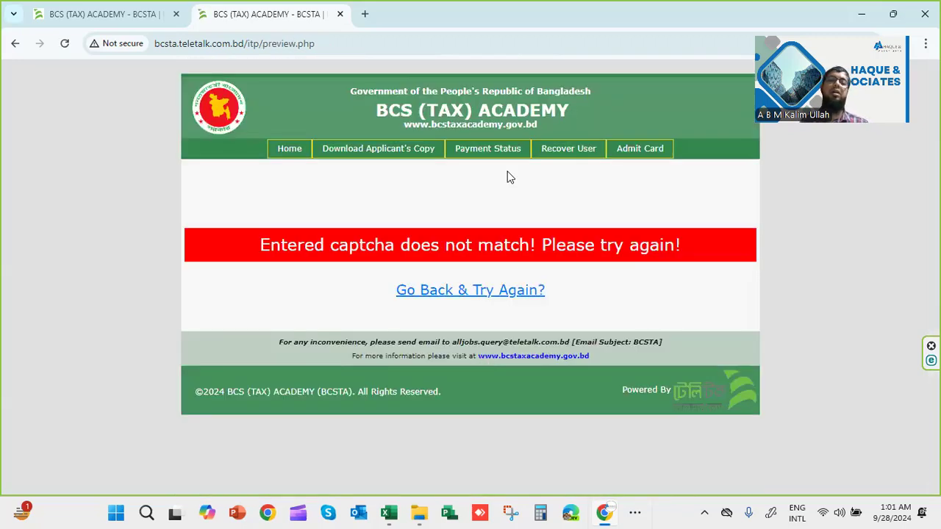
left_click(485, 289)
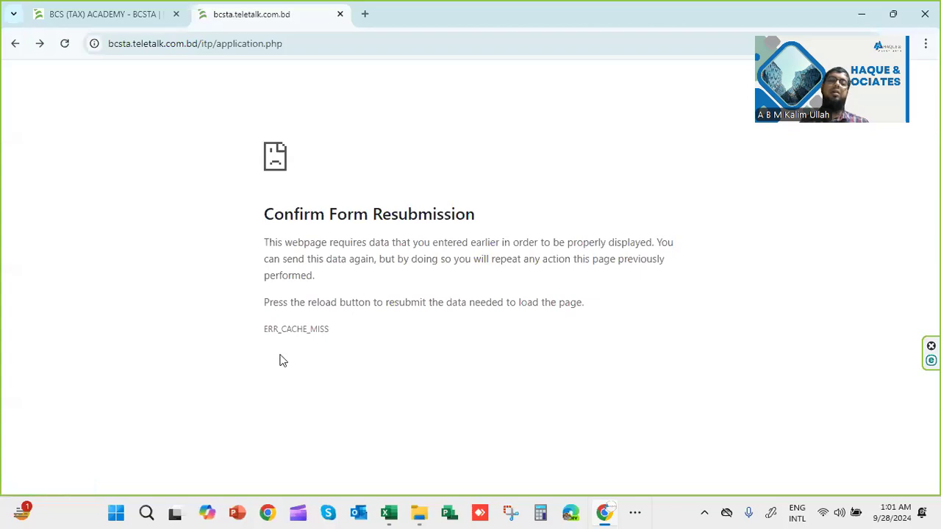
left_click(16, 44)
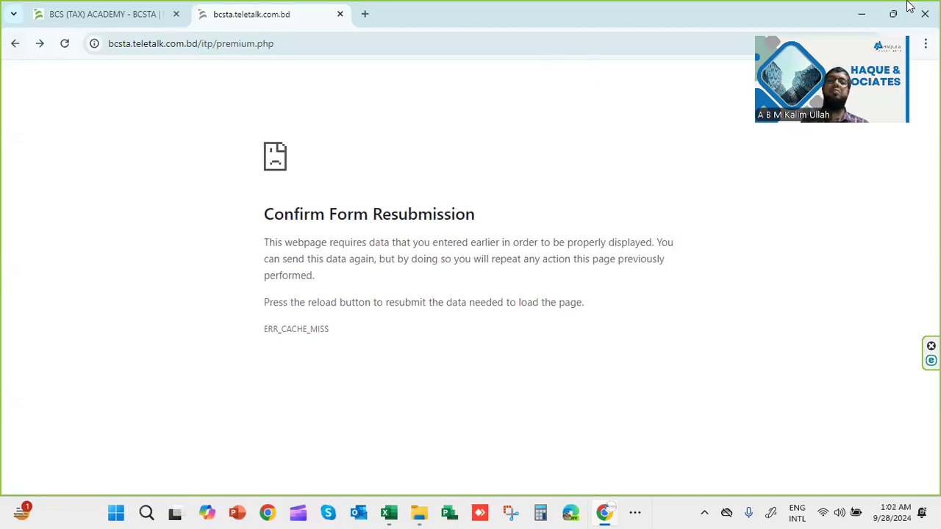
Scroll through the two-page Applicant's Copy PDF and draw a red freehand mark below its header
left_click(14, 44)
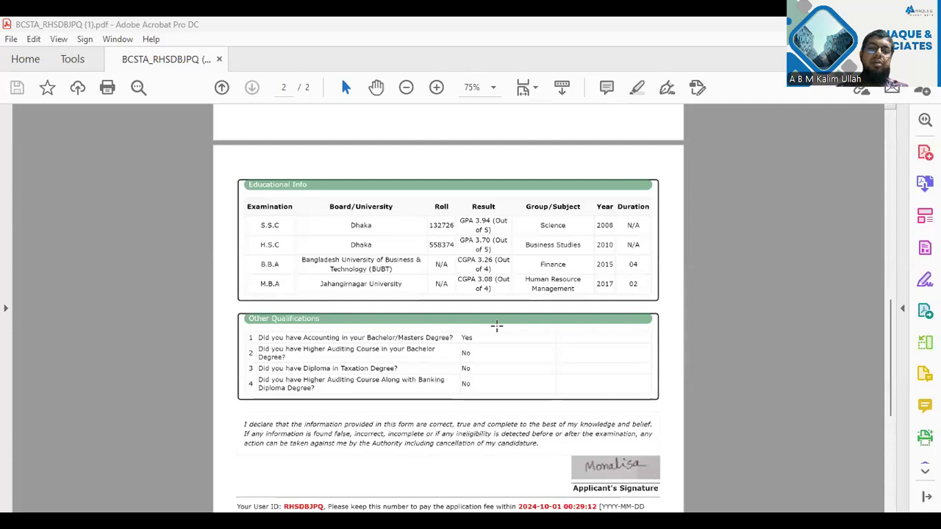
scroll(496, 328, "down", 2)
scroll(496, 327, "up", 5)
scroll(497, 327, "up", 3)
scroll(500, 331, "down", 9)
scroll(497, 327, "up", 4)
scroll(495, 326, "up", 3)
scroll(495, 328, "down", 9)
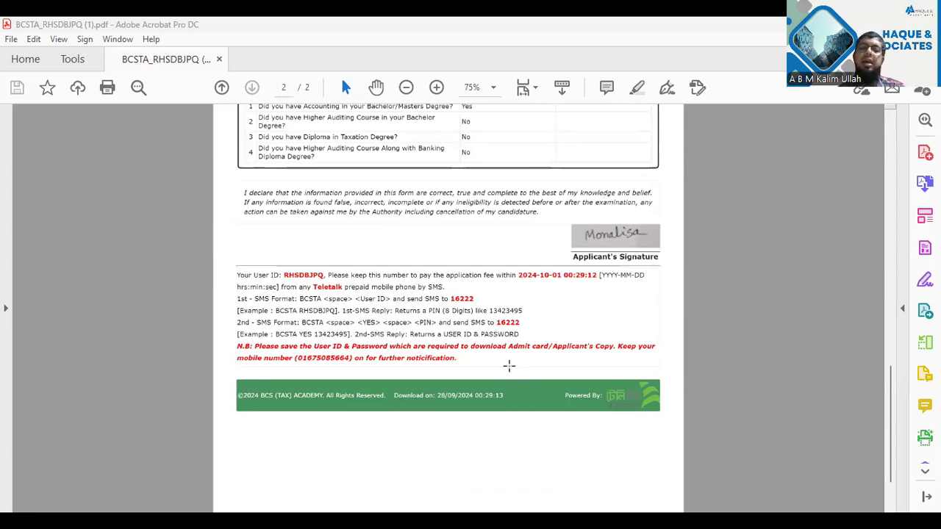
scroll(509, 365, "up", 5)
scroll(508, 367, "down", 7)
scroll(509, 364, "up", 12)
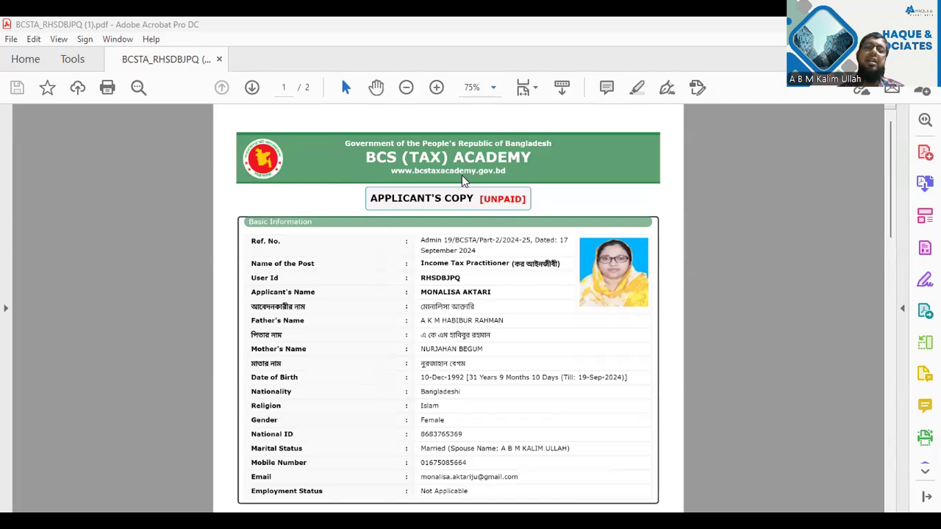
mouse_move(540, 237)
left_mouse_down()
mouse_move(461, 170)
mouse_move(548, 174)
mouse_move(549, 235)
left_mouse_up()
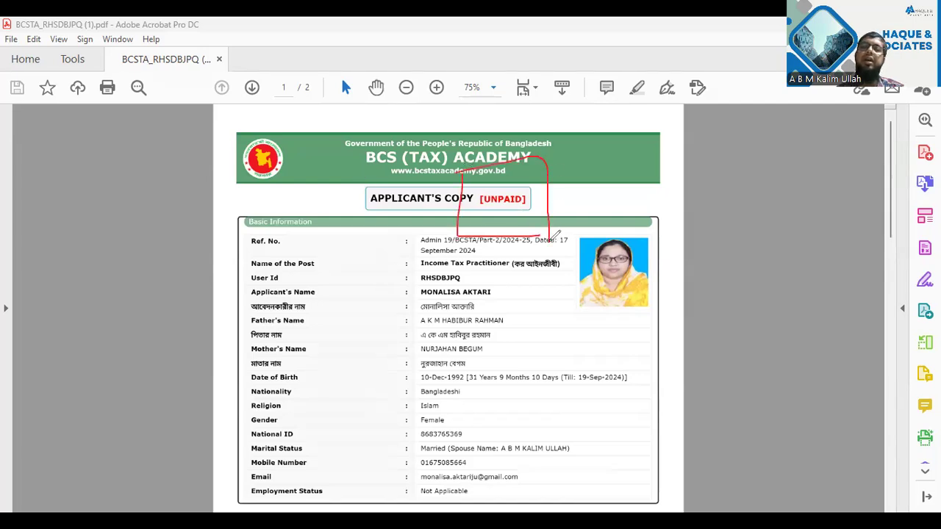